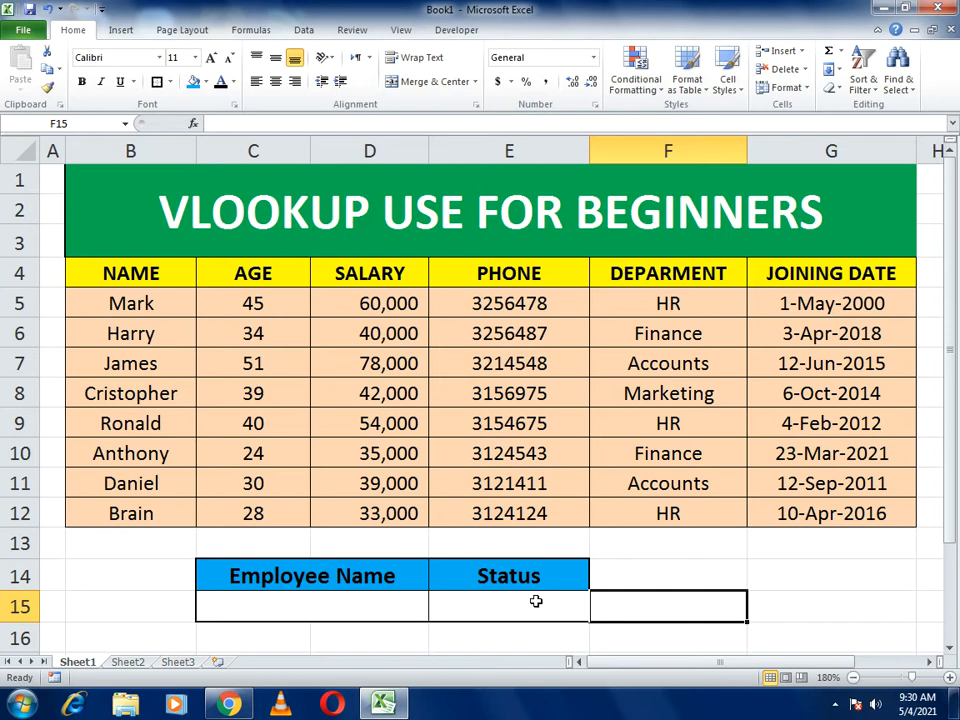
Enter the name of the first employee in the table into cell C15 under Employee Name
{"action": "left_click", "coordinate": [344, 604]}
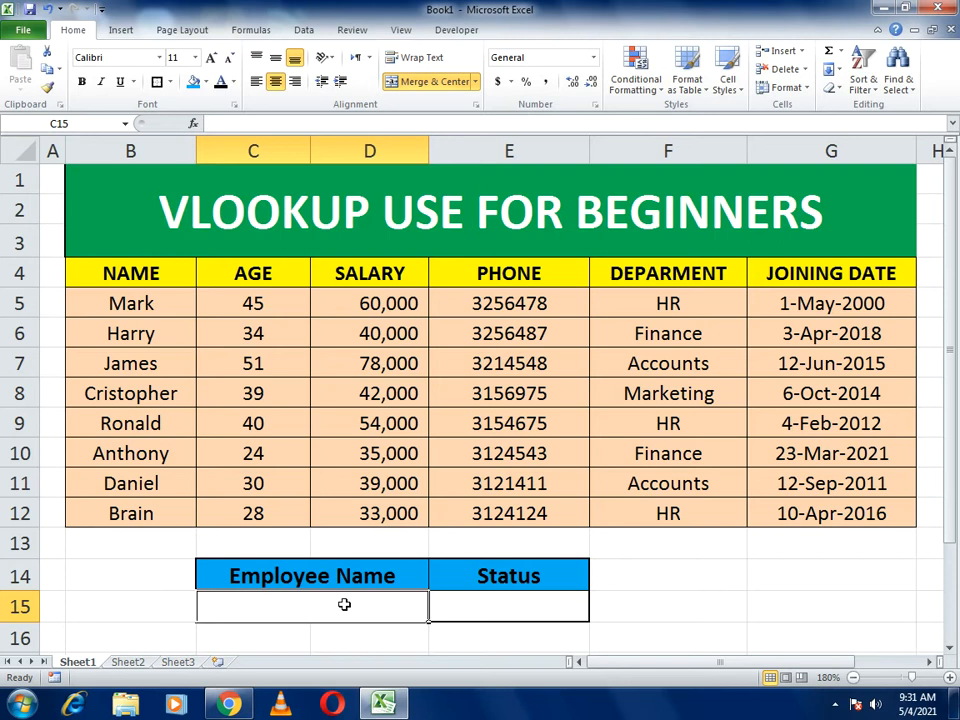
{"action": "type", "text": "Mark"}
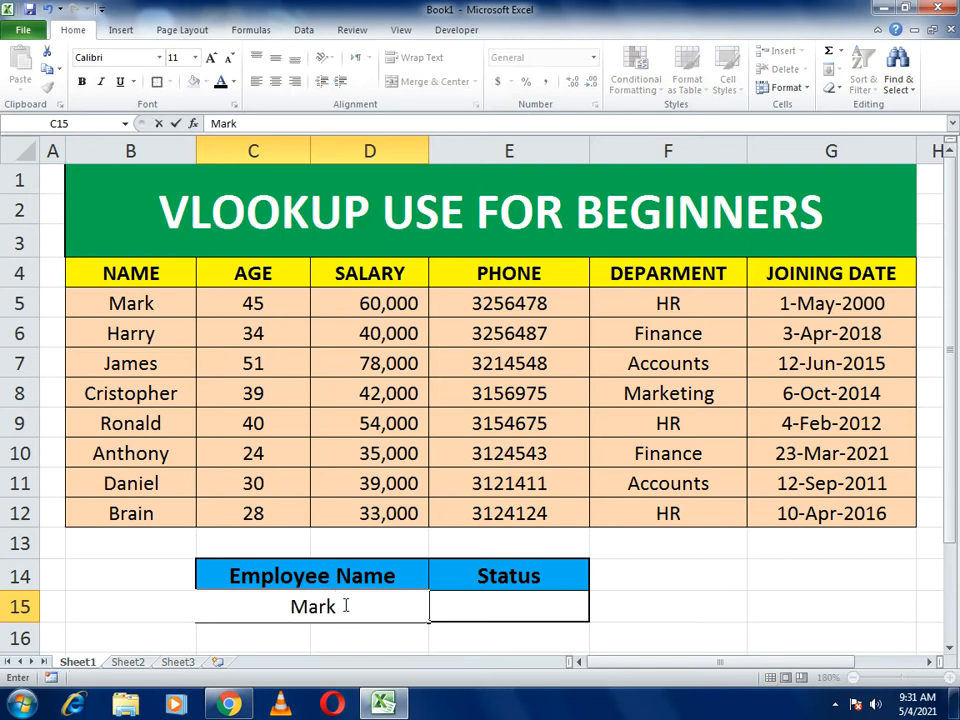
{"action": "key", "text": "Return"}
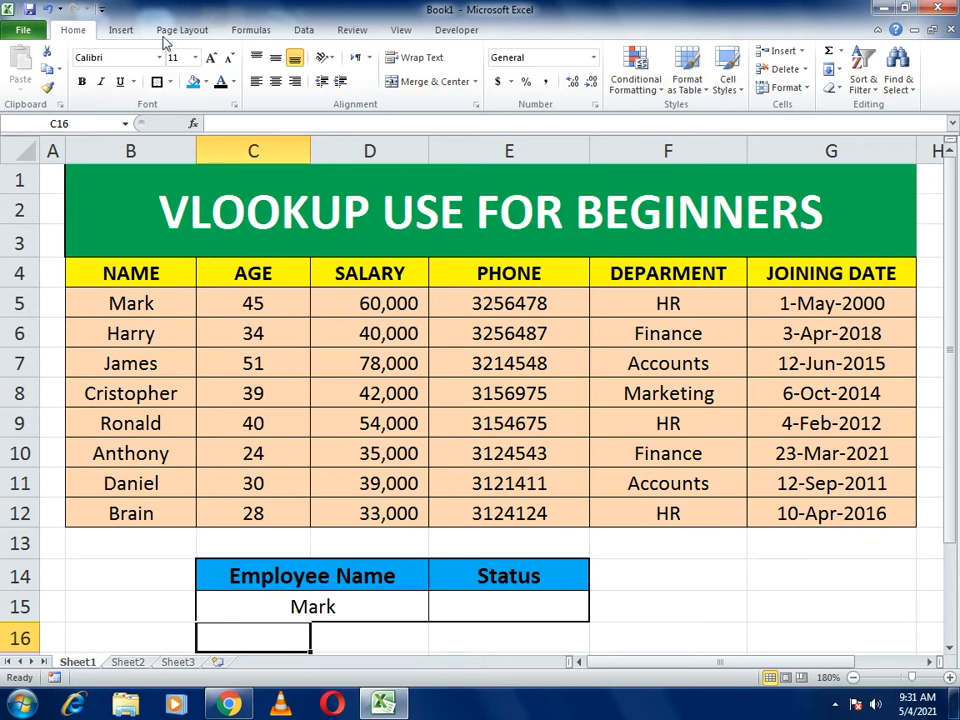
Apply list data validation to cell C16, using the employee names in B5:B12 as the source
{"action": "left_click", "coordinate": [304, 31]}
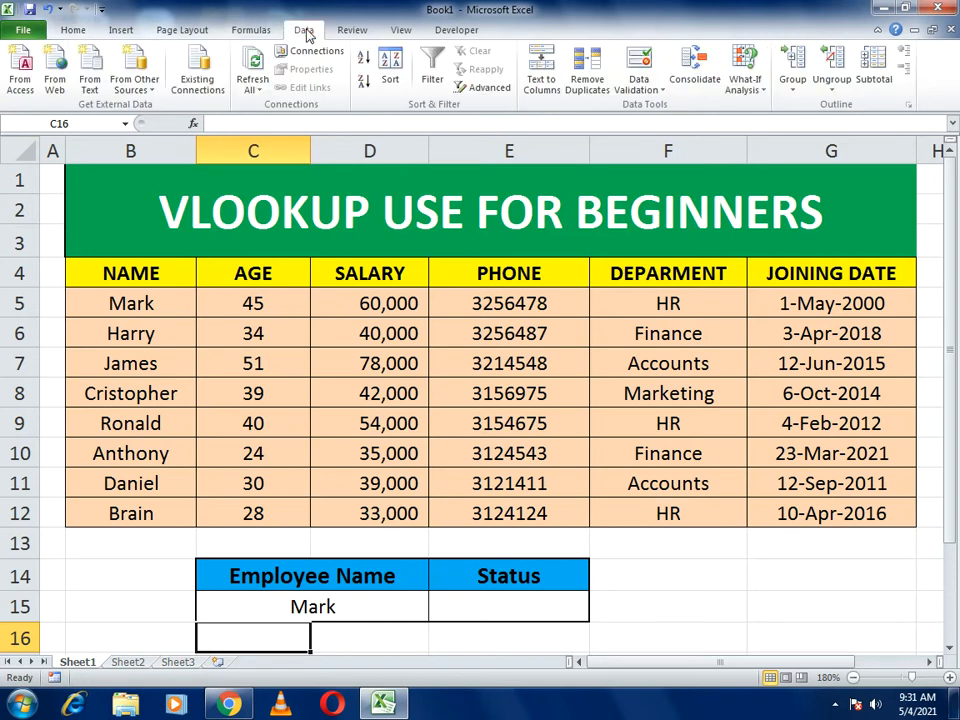
{"action": "left_click", "coordinate": [634, 93]}
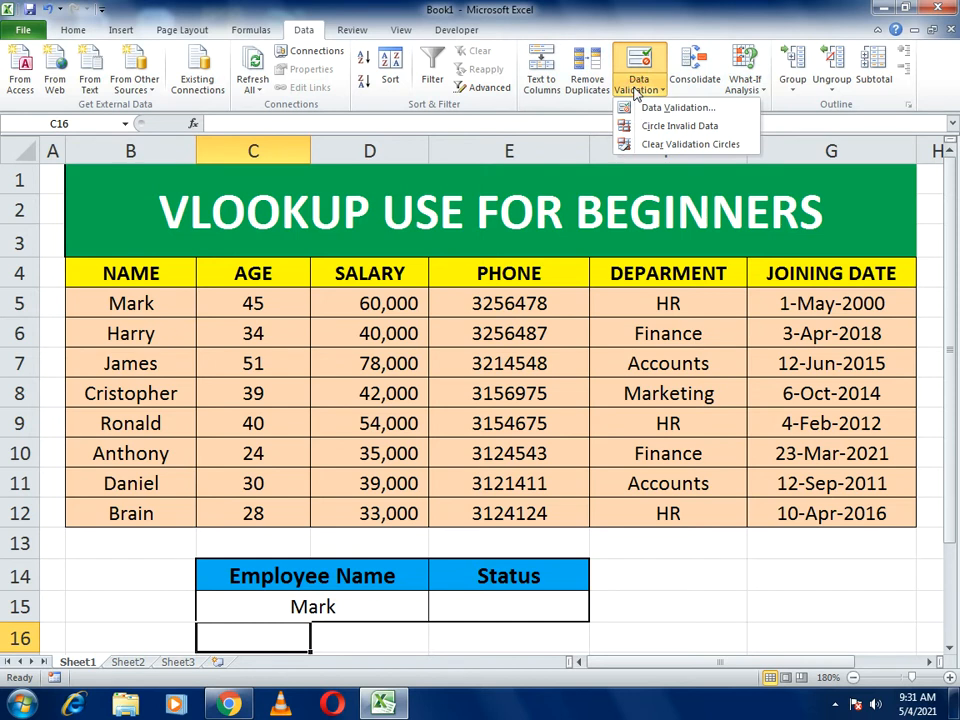
{"action": "left_click", "coordinate": [680, 108]}
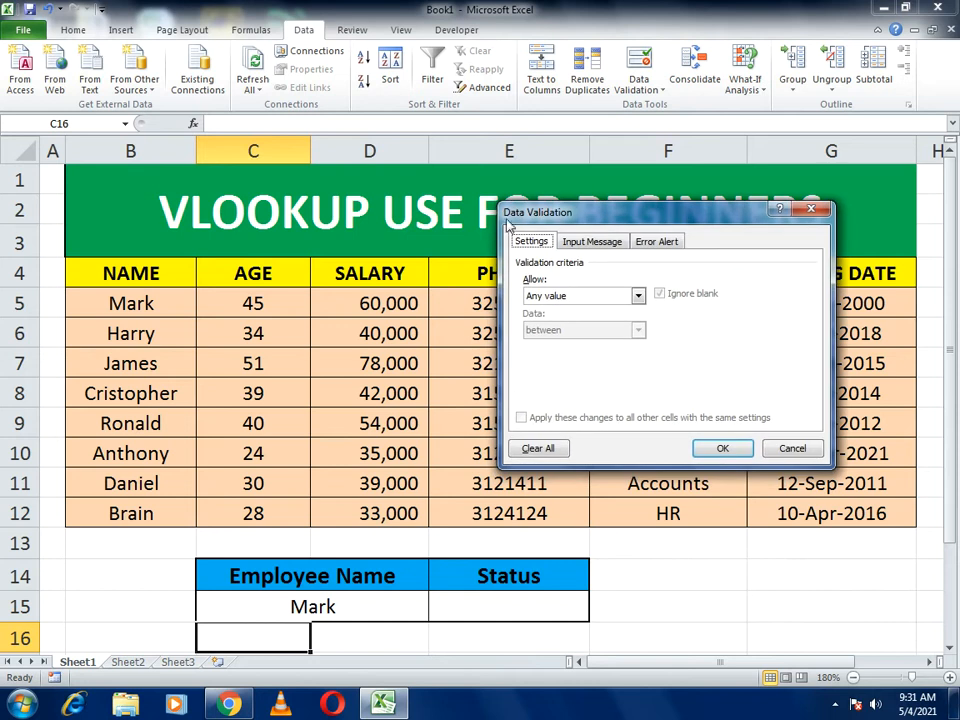
{"action": "left_click", "coordinate": [557, 297]}
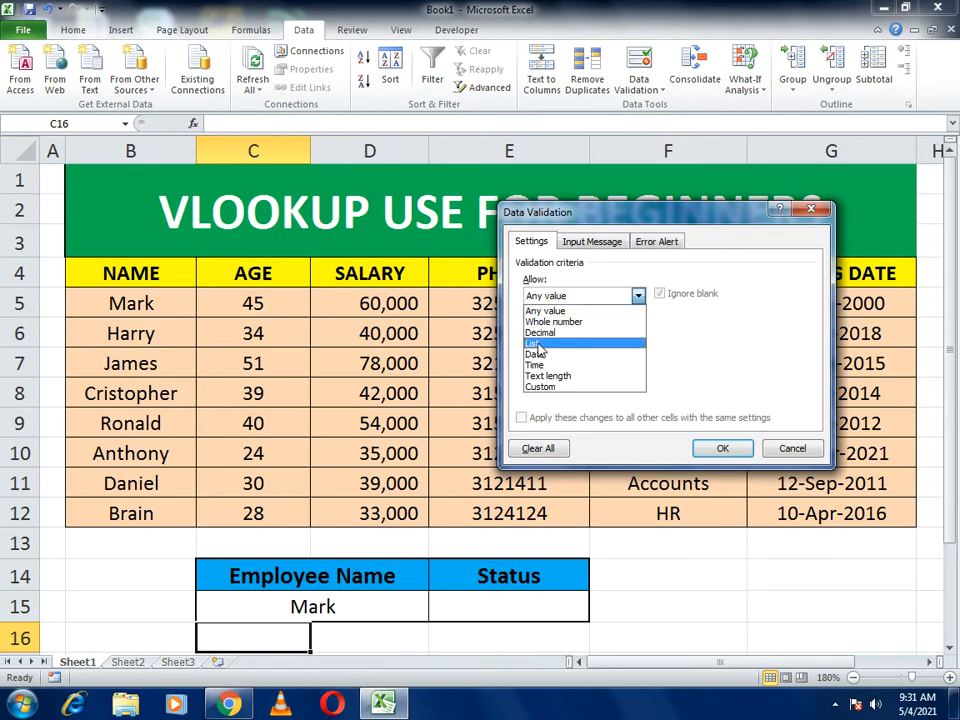
{"action": "left_click", "coordinate": [540, 345]}
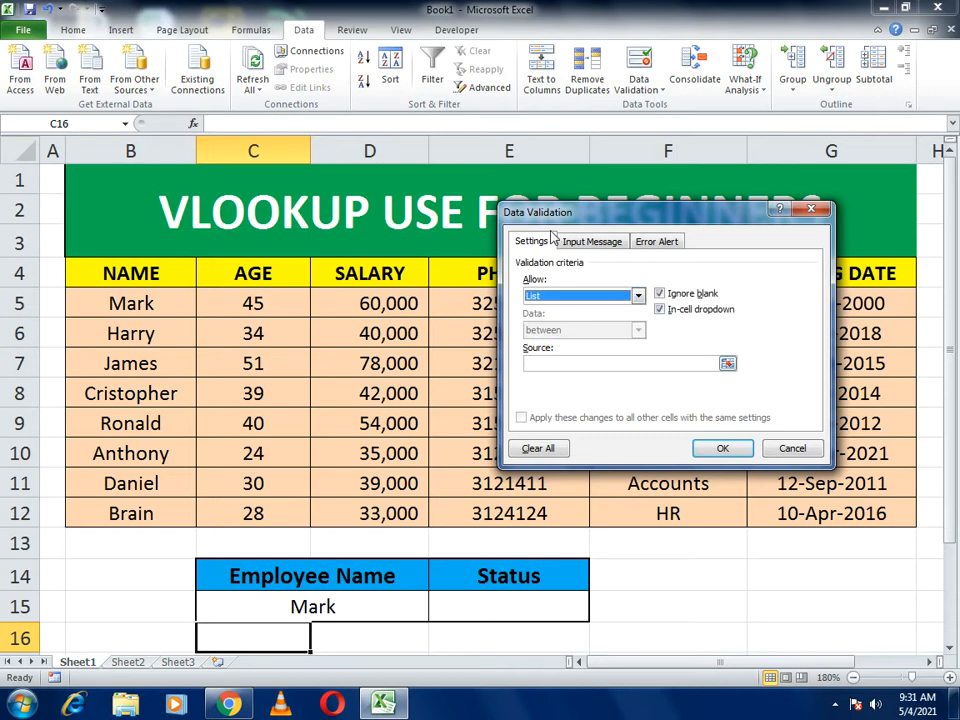
{"action": "left_click", "coordinate": [550, 364]}
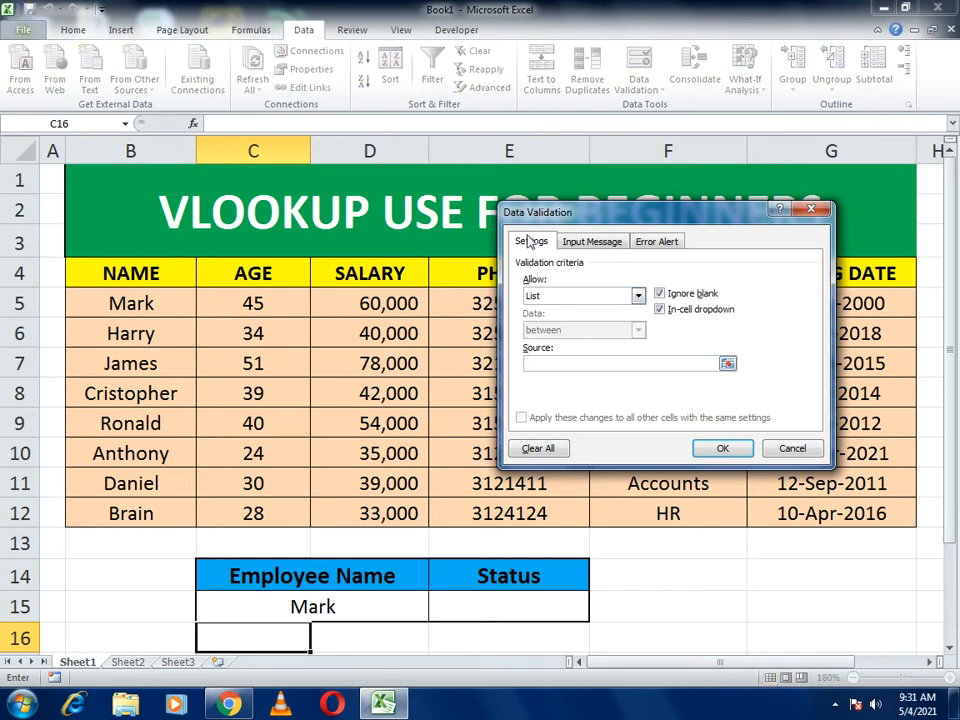
{"action": "left_click_drag", "start_coordinate": [532, 220], "coordinate": [571, 392]}
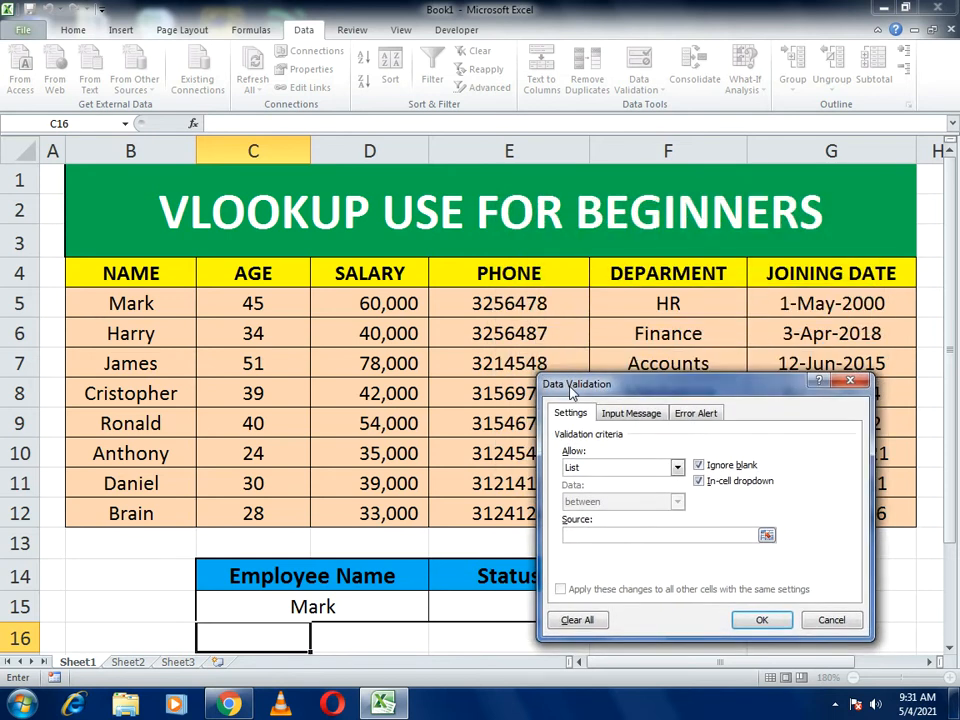
{"action": "left_click_drag", "start_coordinate": [132, 300], "coordinate": [128, 509]}
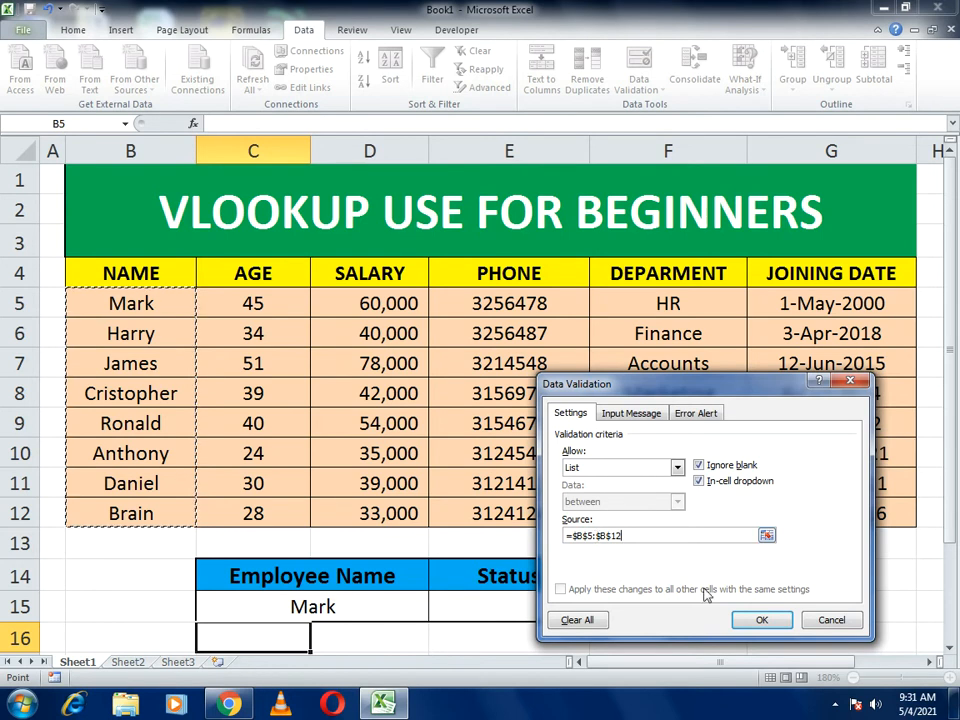
{"action": "left_click", "coordinate": [752, 620]}
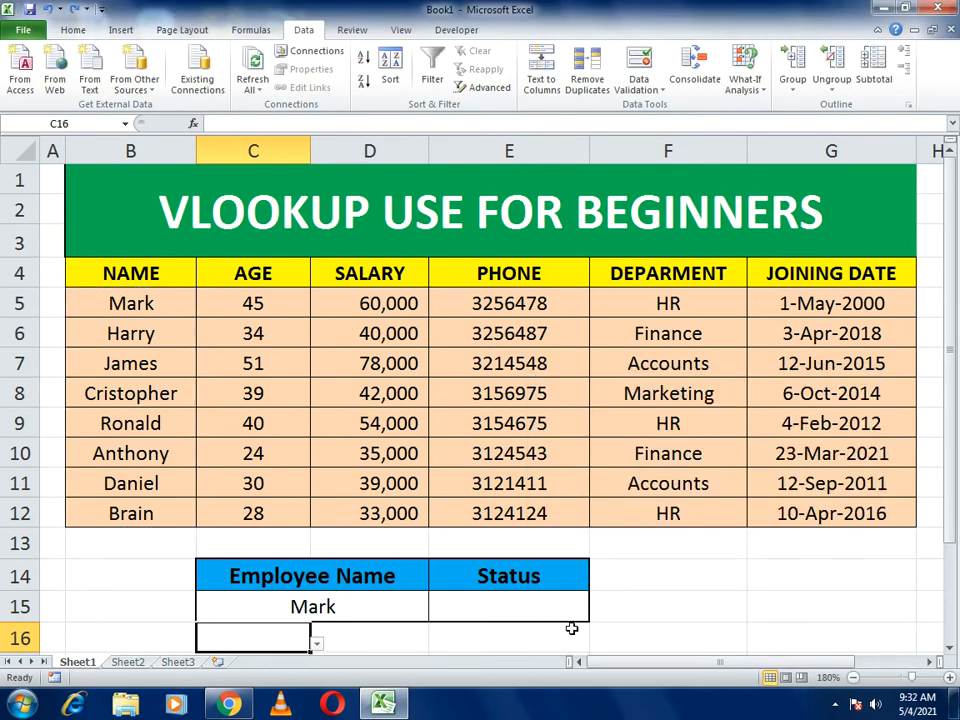
Apply list data validation to the merged Employee Name cell C15, using the names in B5:B12 as the source
{"action": "left_click", "coordinate": [360, 607]}
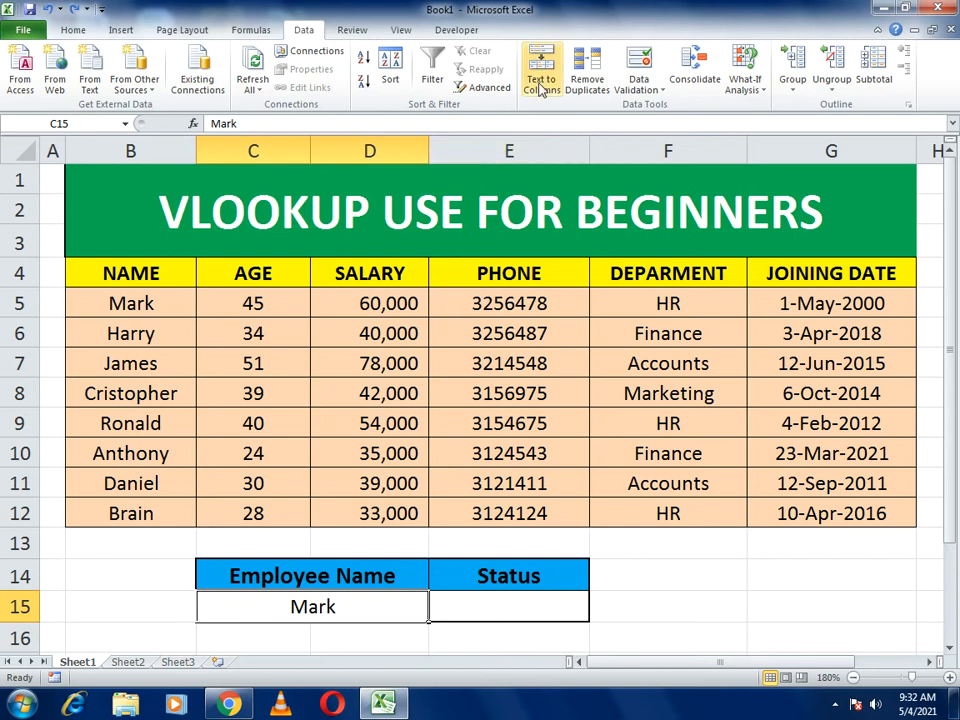
{"action": "left_click", "coordinate": [634, 90]}
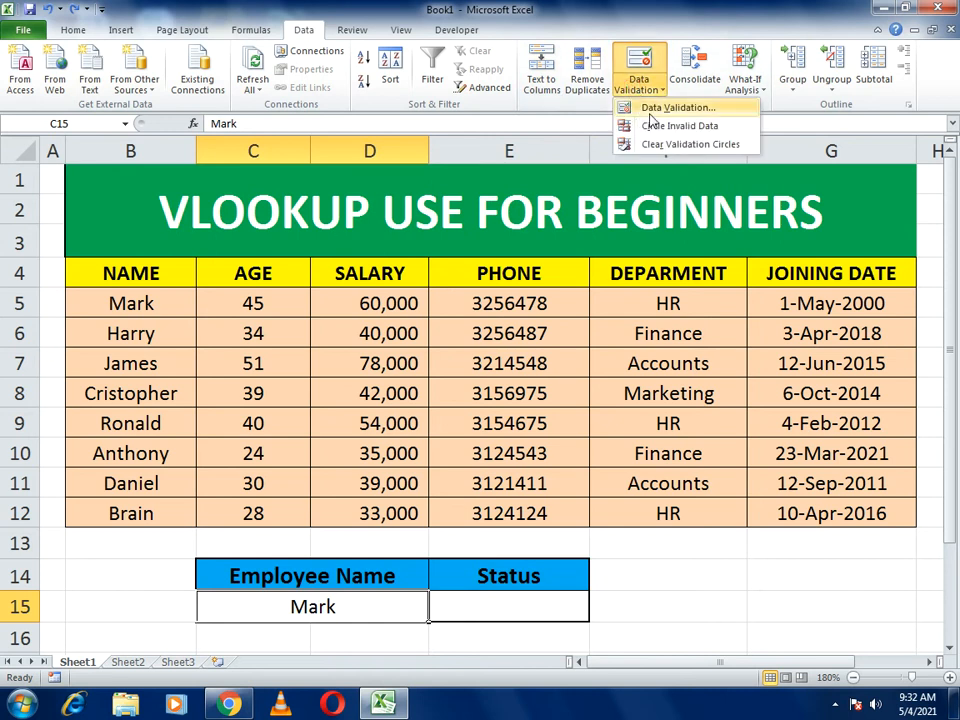
{"action": "left_click", "coordinate": [668, 108]}
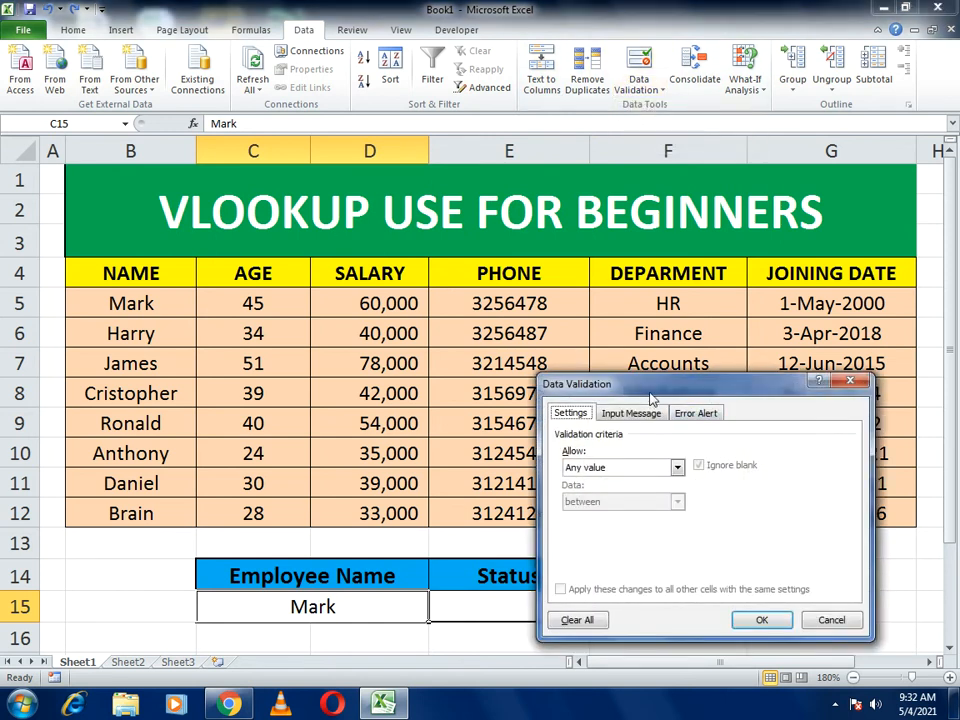
{"action": "left_click", "coordinate": [596, 410]}
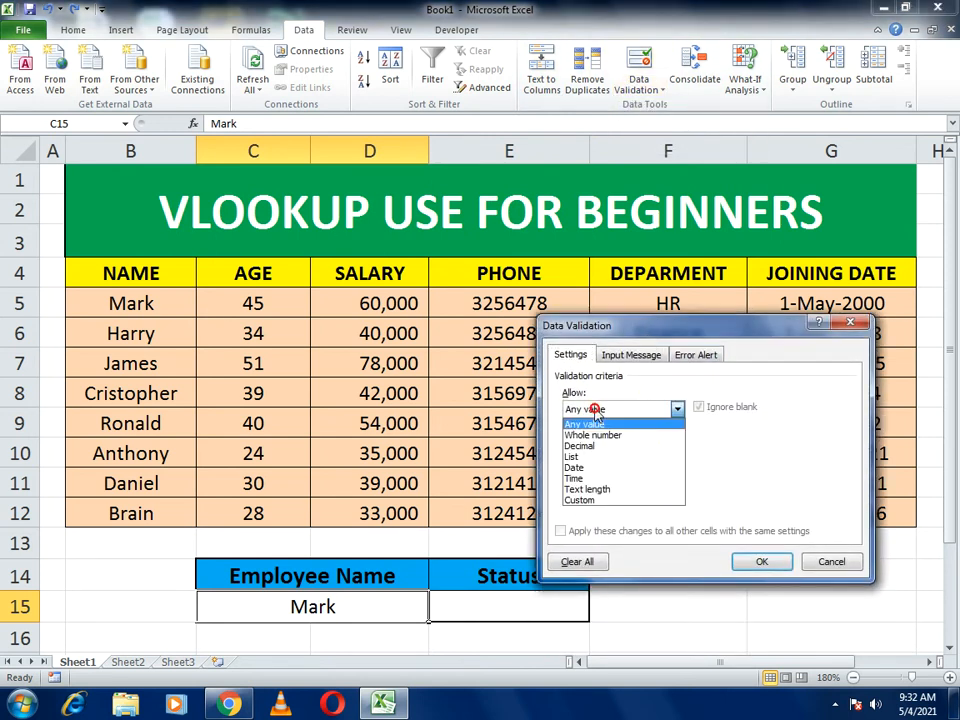
{"action": "left_click", "coordinate": [576, 458]}
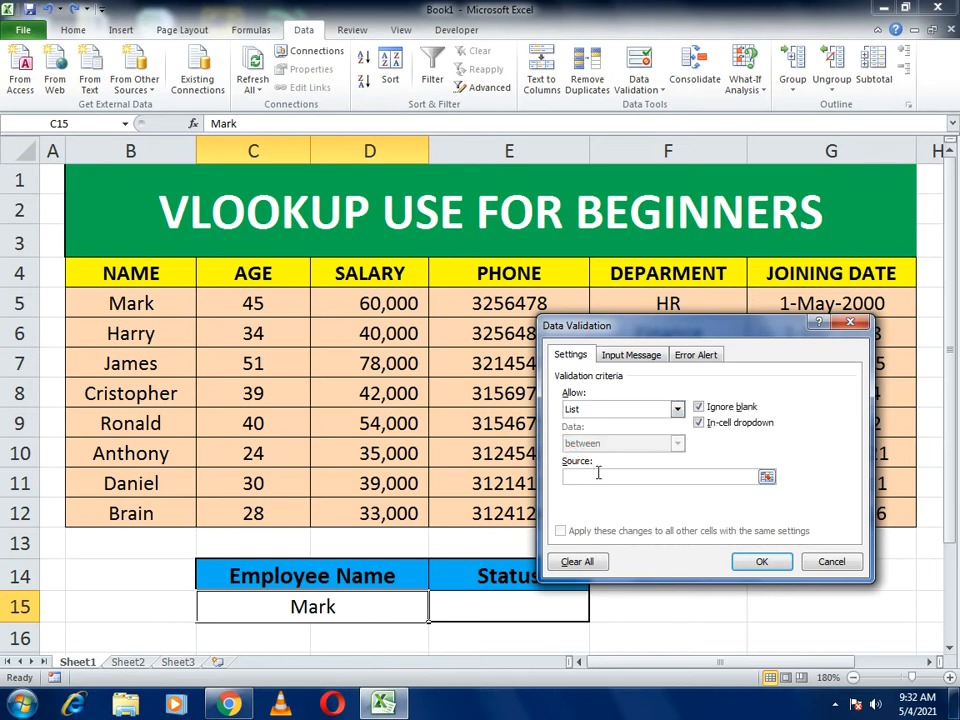
{"action": "left_click", "coordinate": [598, 474]}
{"action": "left_click_drag", "start_coordinate": [78, 294], "coordinate": [99, 512]}
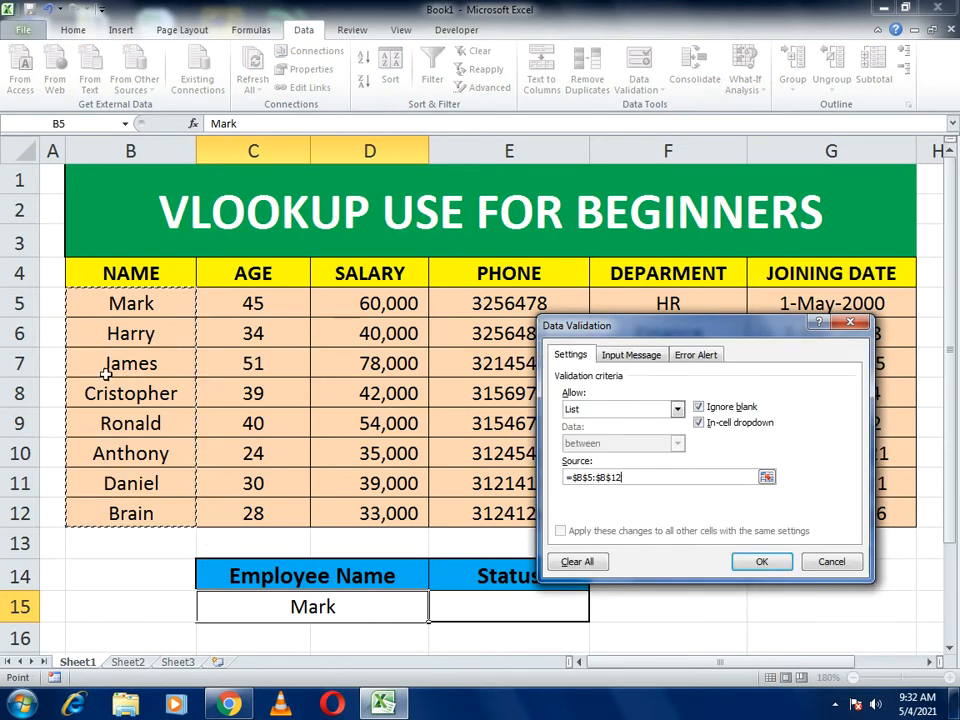
{"action": "left_click", "coordinate": [756, 561]}
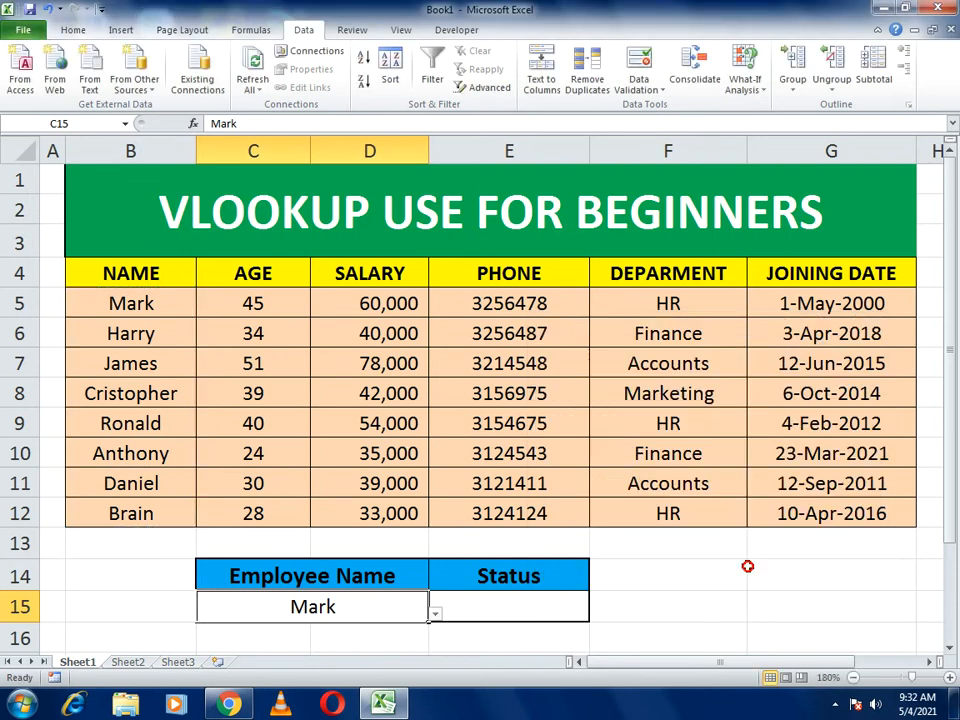
View the choices offered in C15, and enter the employee name from B7 there to test the validation
{"action": "left_click", "coordinate": [434, 613]}
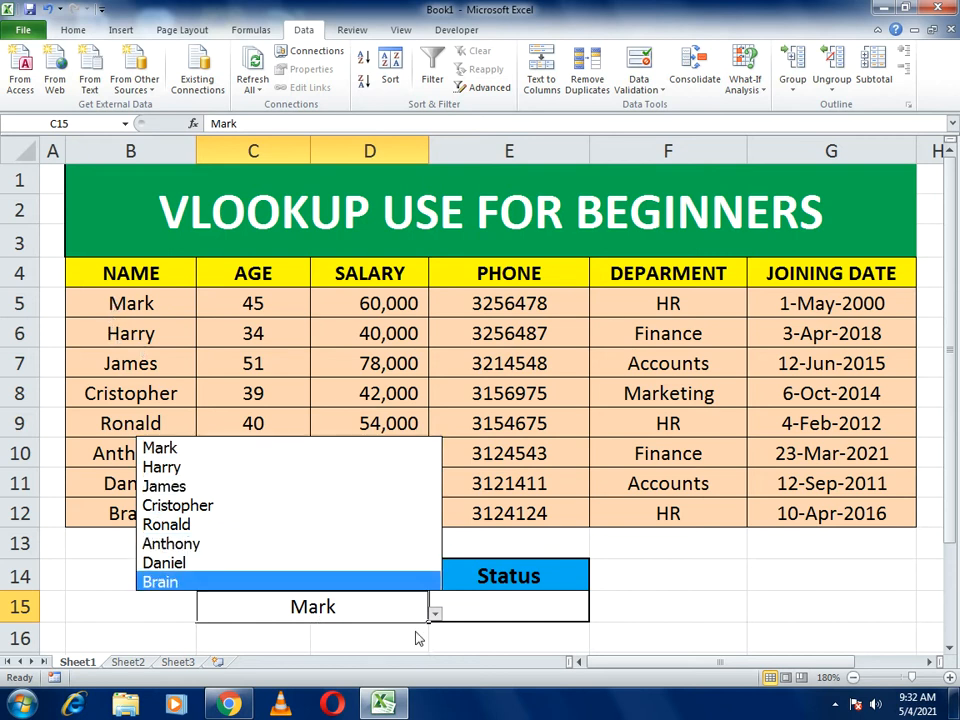
{"action": "left_click", "coordinate": [814, 636]}
{"action": "left_click", "coordinate": [364, 609]}
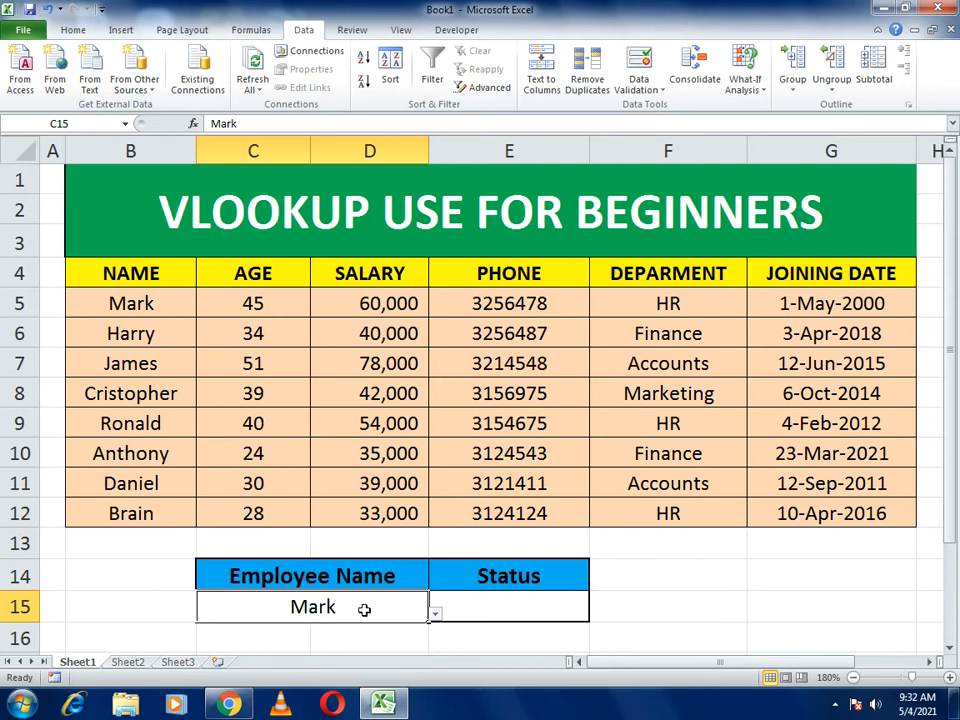
{"action": "type", "text": "James"}
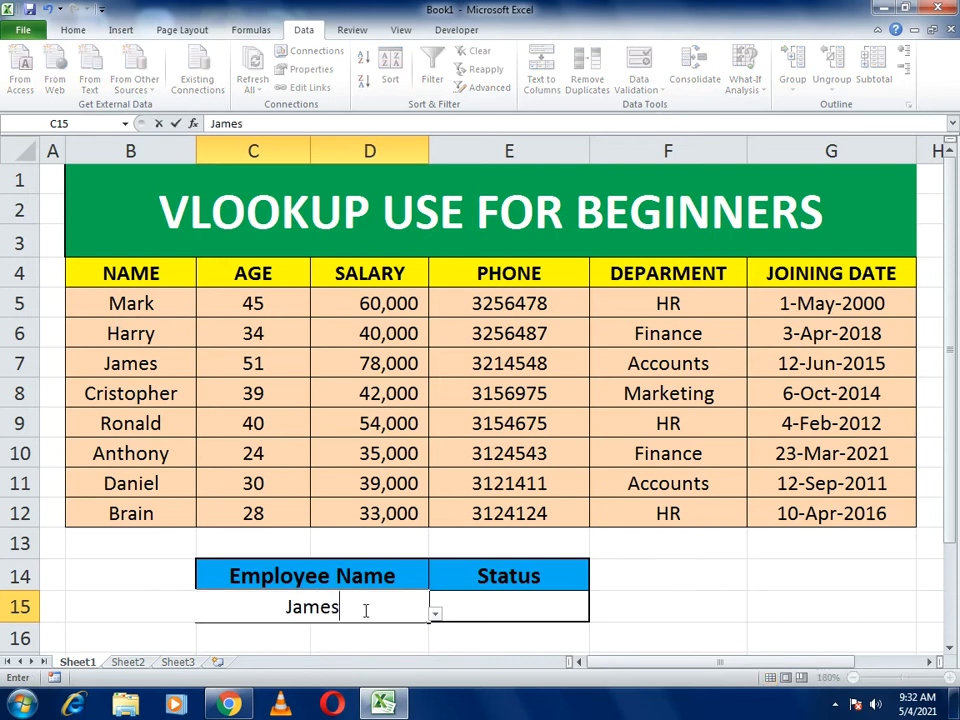
{"action": "key", "text": "Return"}
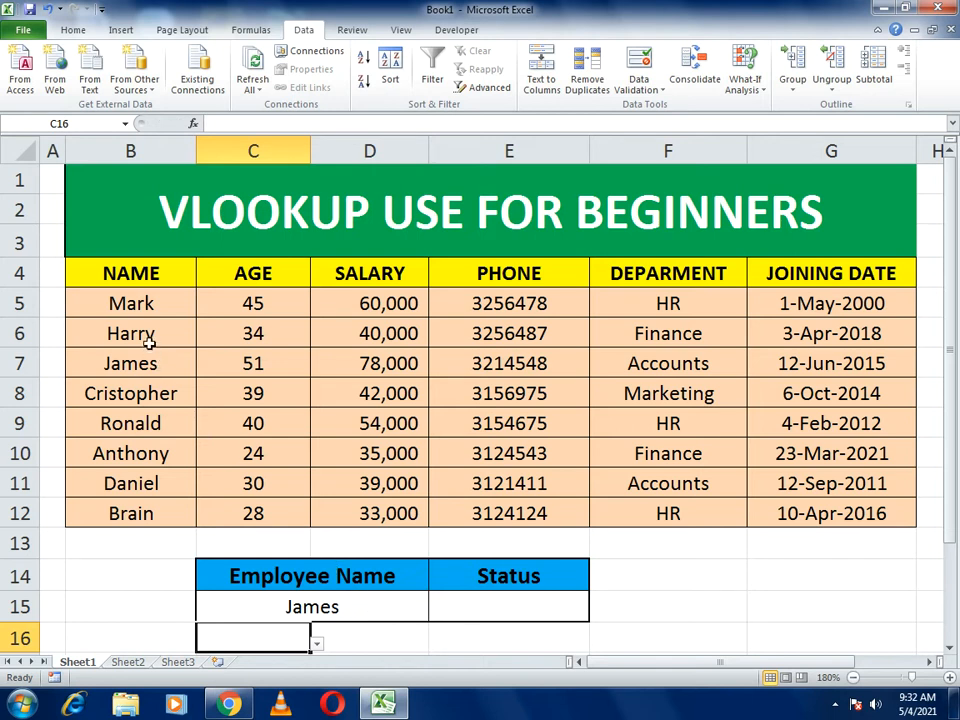
Try to enter a name missing from the employee table in C15, and dismiss the validation alert
{"action": "left_click", "coordinate": [267, 606]}
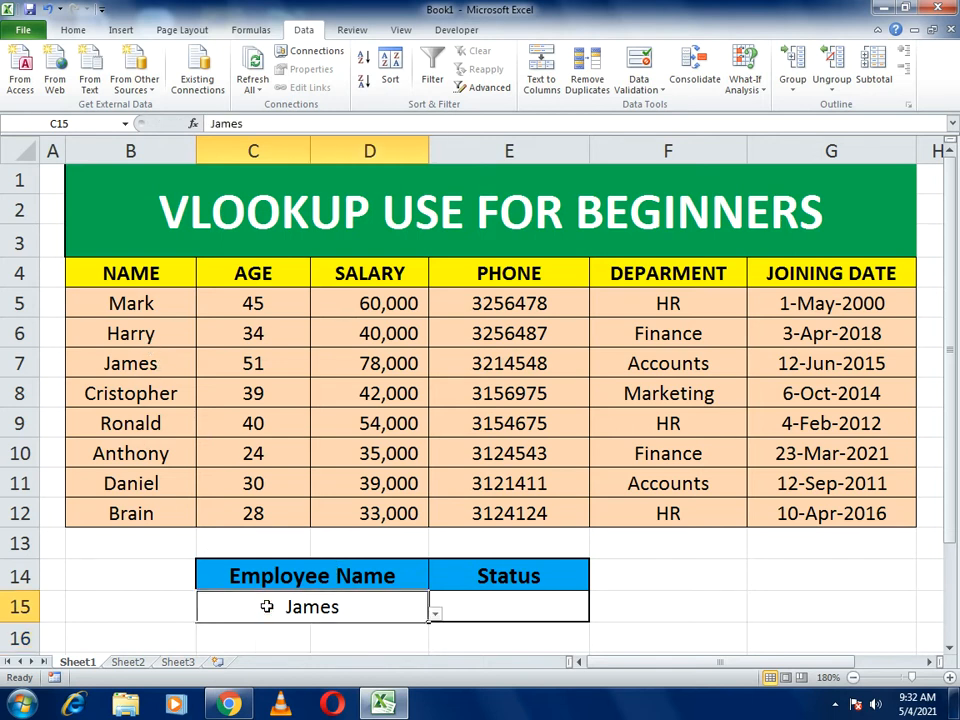
{"action": "type", "text": "Peter"}
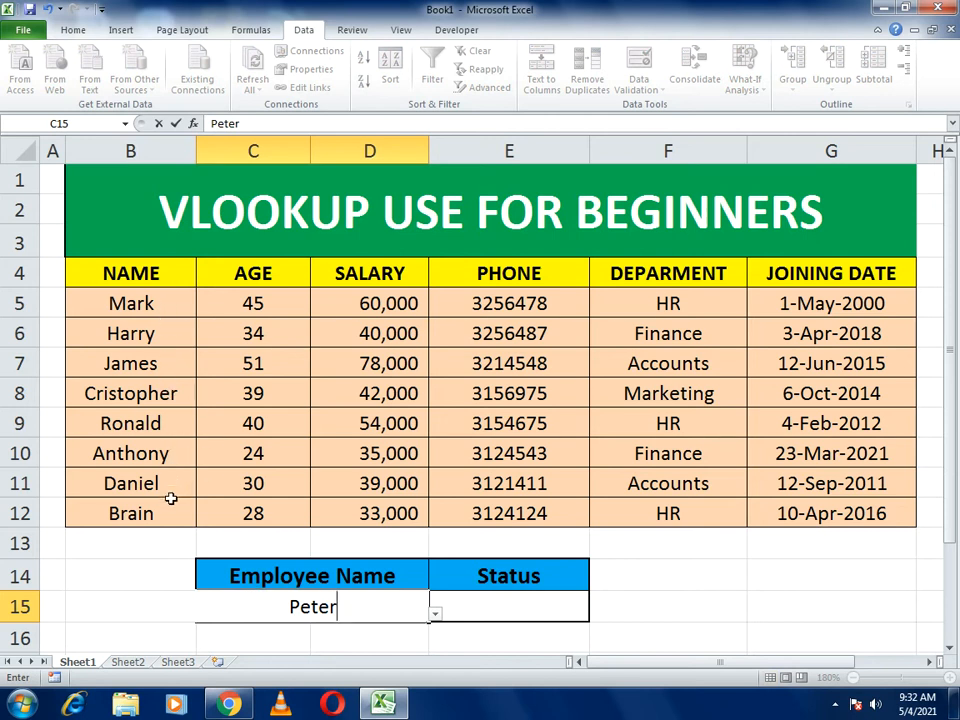
{"action": "key", "text": "Return"}
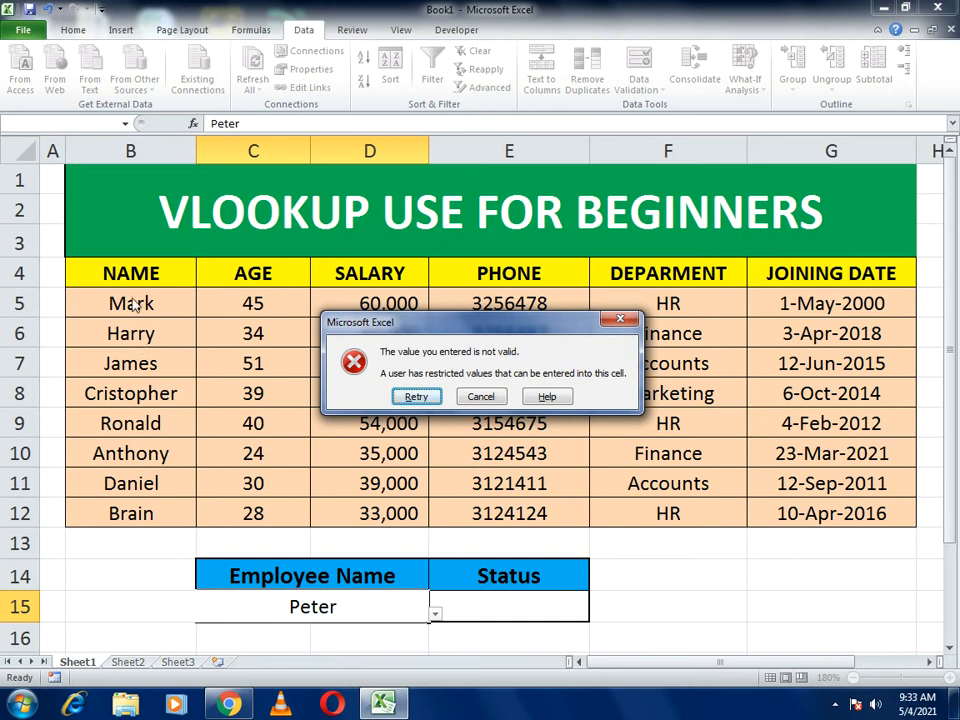
{"action": "left_click", "coordinate": [416, 397]}
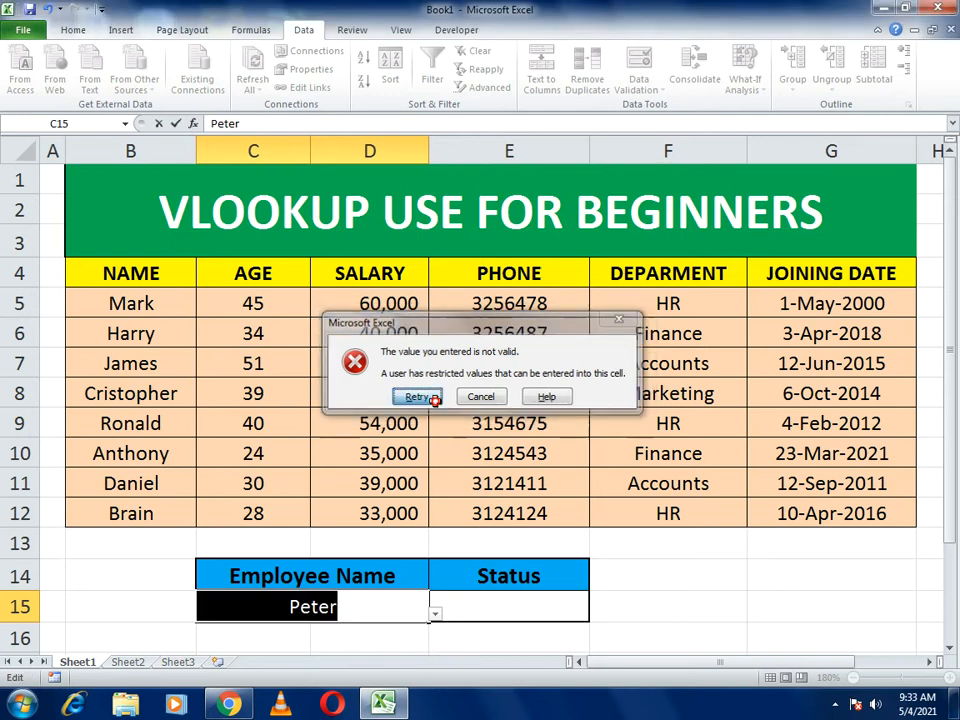
{"action": "left_click", "coordinate": [433, 620]}
{"action": "left_click", "coordinate": [620, 321]}
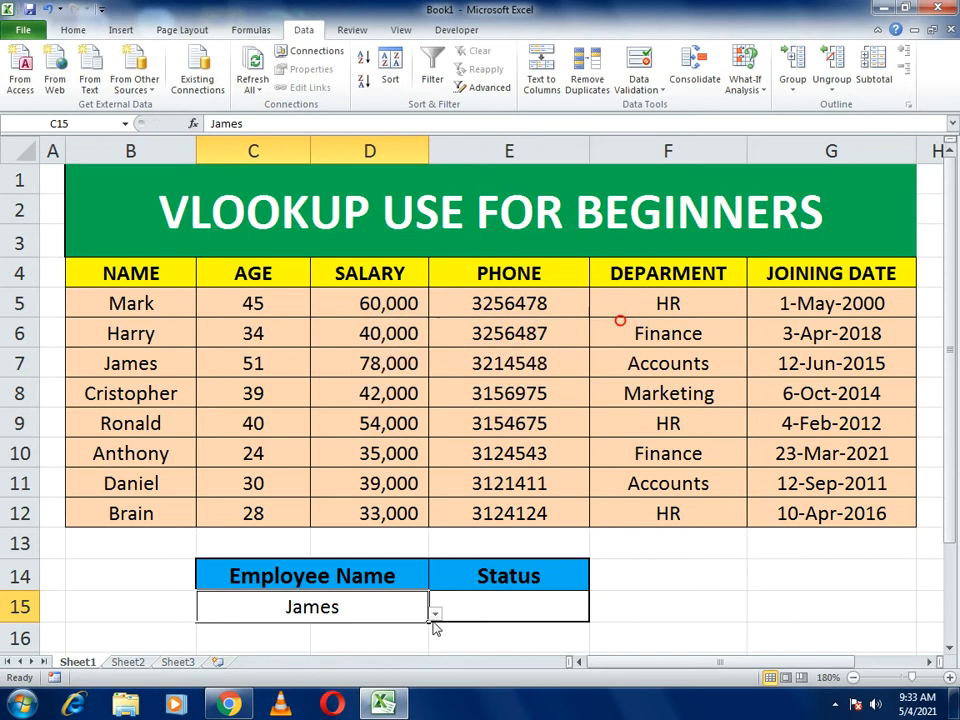
Choose the employee name from B11 in the validation list of C15
{"action": "left_click", "coordinate": [435, 613]}
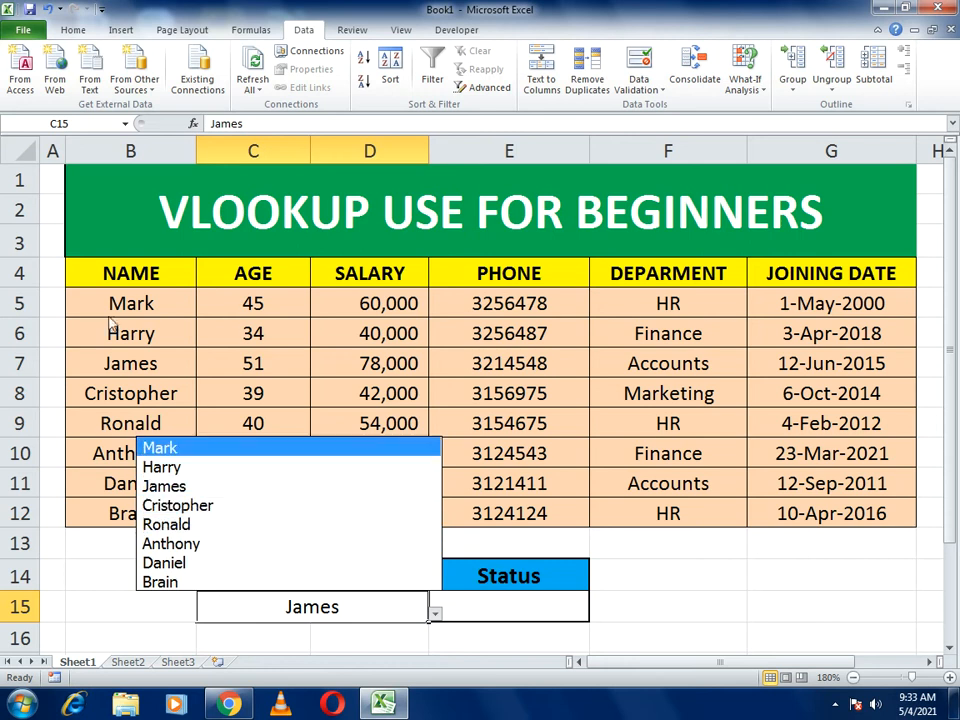
{"action": "left_click", "coordinate": [199, 566]}
{"action": "left_click", "coordinate": [711, 612]}
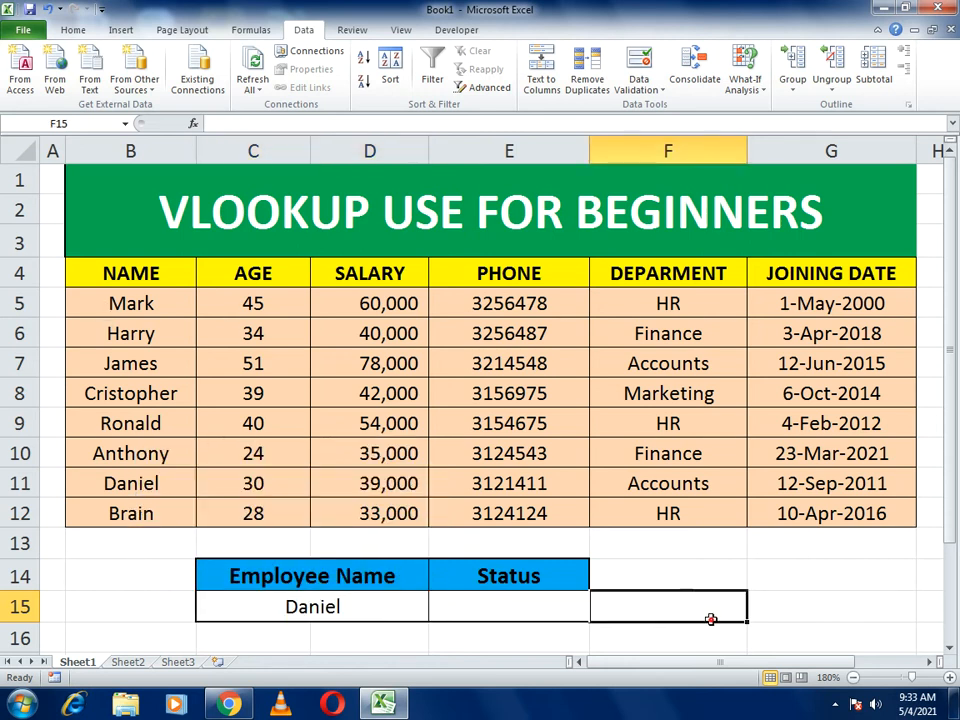
Search the function library for vlookup and insert the VLOOKUP function in Status cell E15
{"action": "left_click", "coordinate": [548, 616]}
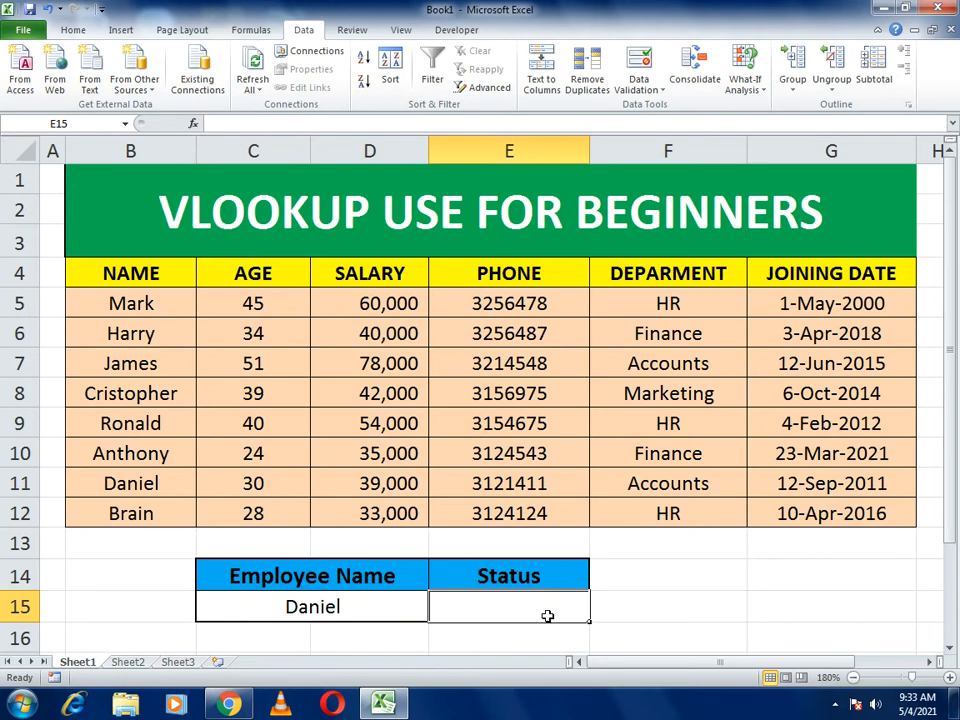
{"action": "left_click", "coordinate": [694, 604]}
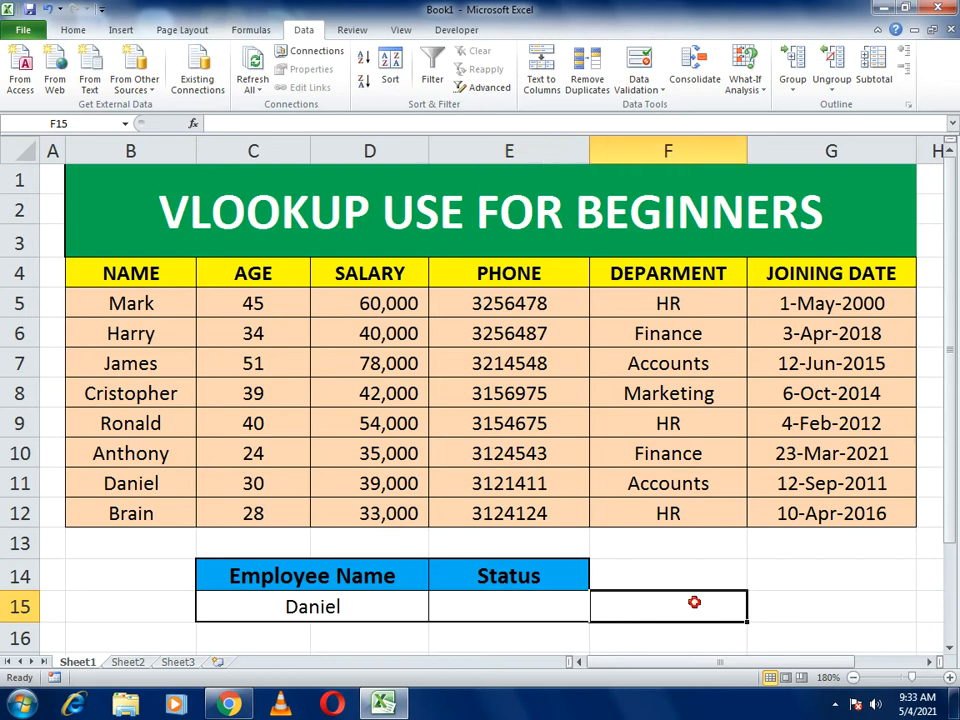
{"action": "left_click", "coordinate": [526, 614]}
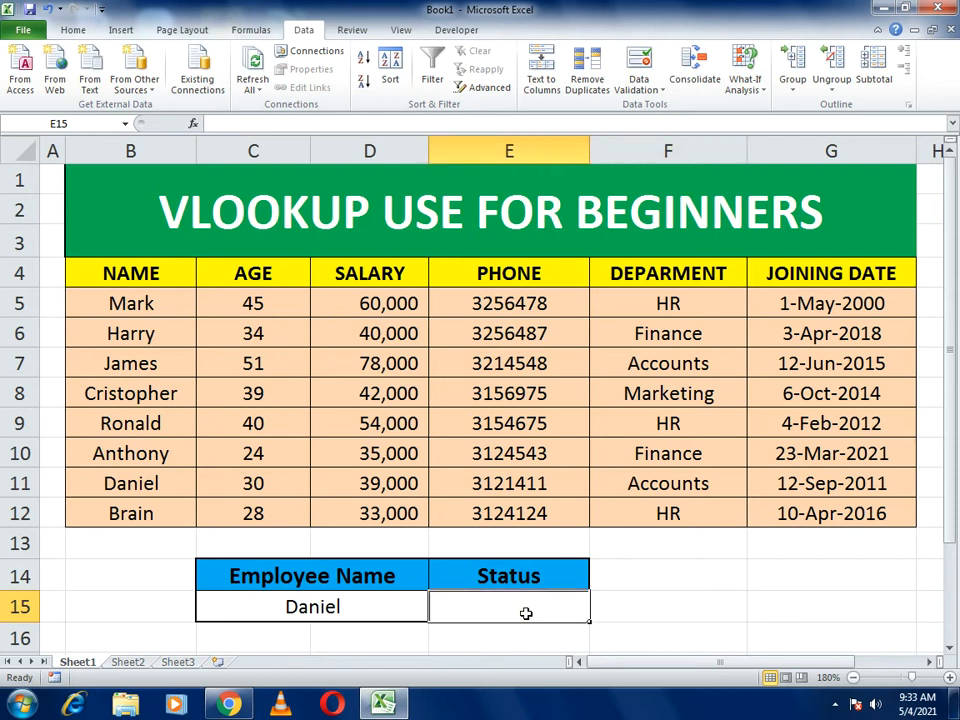
{"action": "left_click", "coordinate": [506, 607]}
{"action": "left_click", "coordinate": [193, 125]}
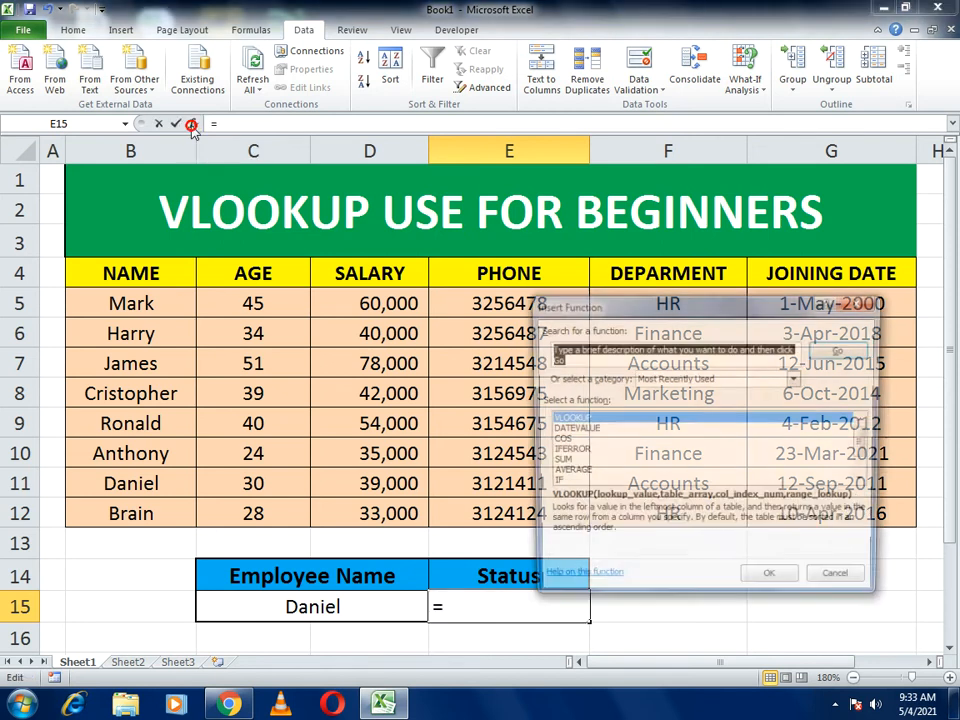
{"action": "left_click_drag", "start_coordinate": [563, 313], "coordinate": [534, 294]}
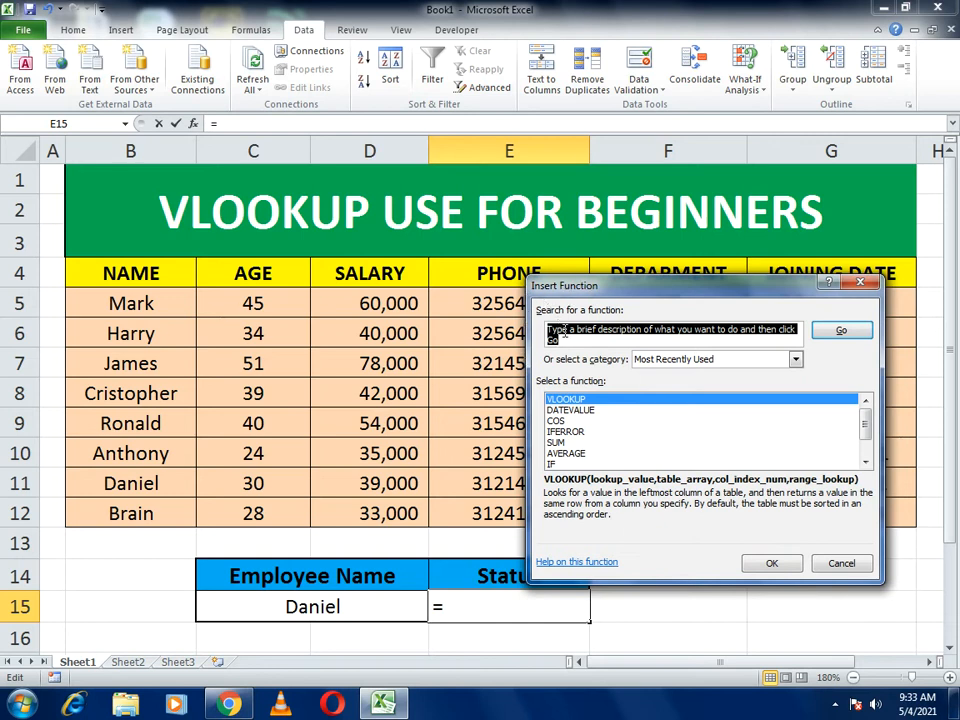
{"action": "type", "text": "vlookup"}
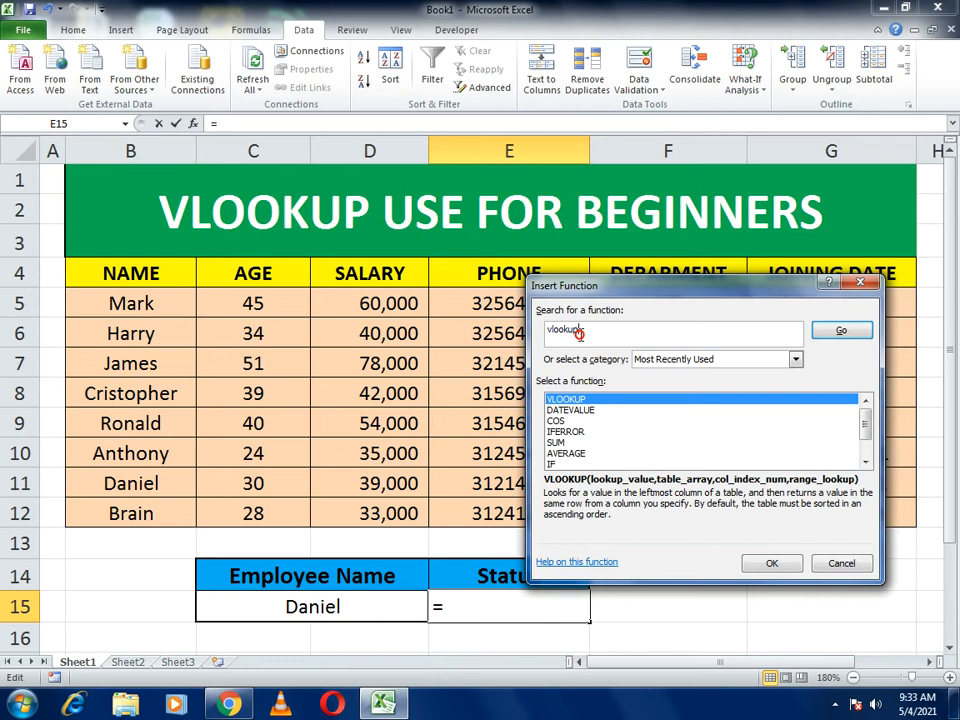
{"action": "left_click", "coordinate": [843, 332]}
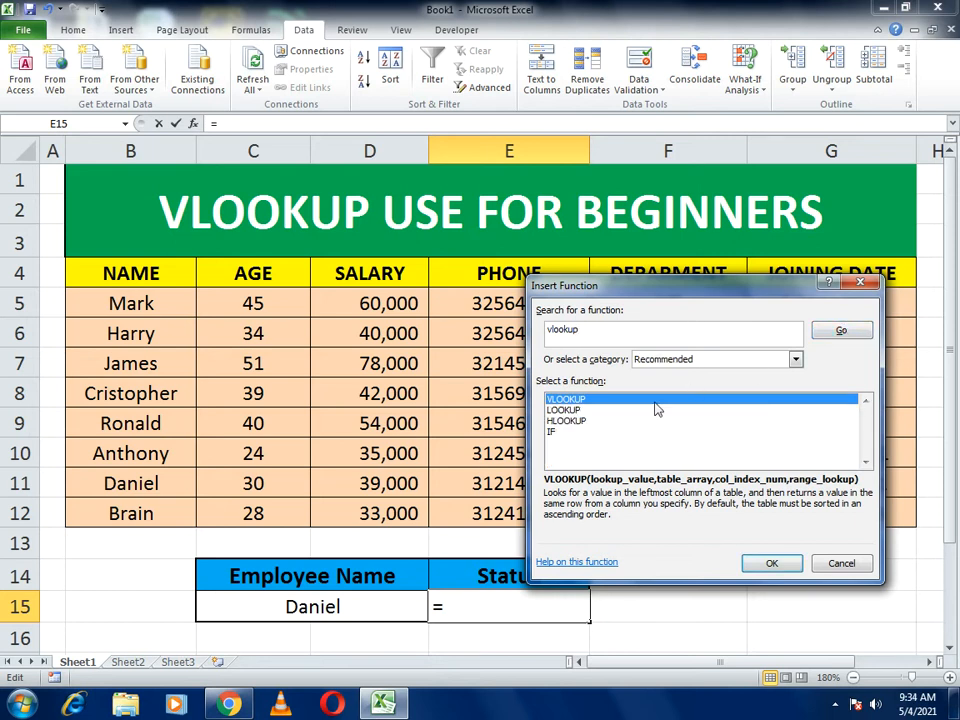
{"action": "left_click", "coordinate": [569, 423]}
{"action": "left_click", "coordinate": [565, 410]}
{"action": "left_click", "coordinate": [563, 400]}
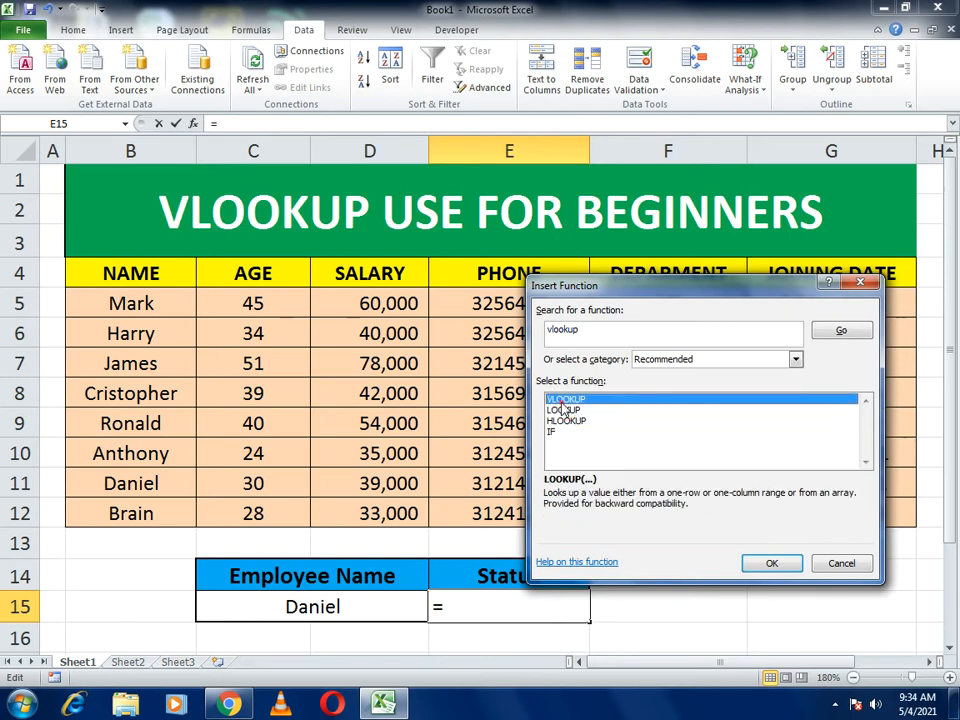
{"action": "left_click", "coordinate": [756, 563]}
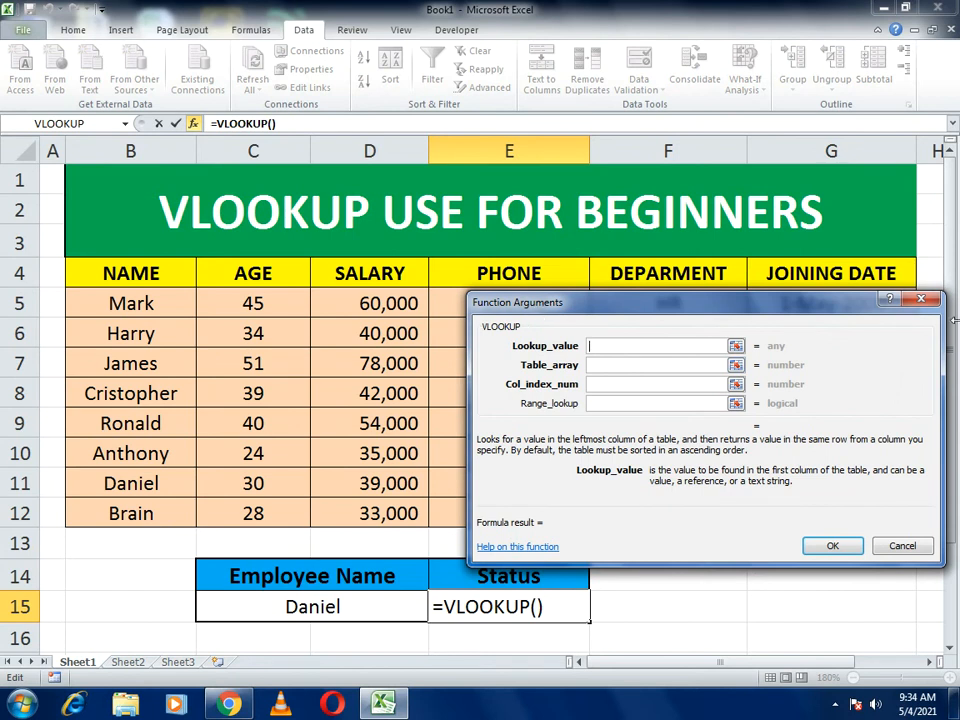
Set the VLOOKUP lookup value to the selected employee name in C15
{"action": "left_click_drag", "start_coordinate": [566, 311], "coordinate": [569, 354]}
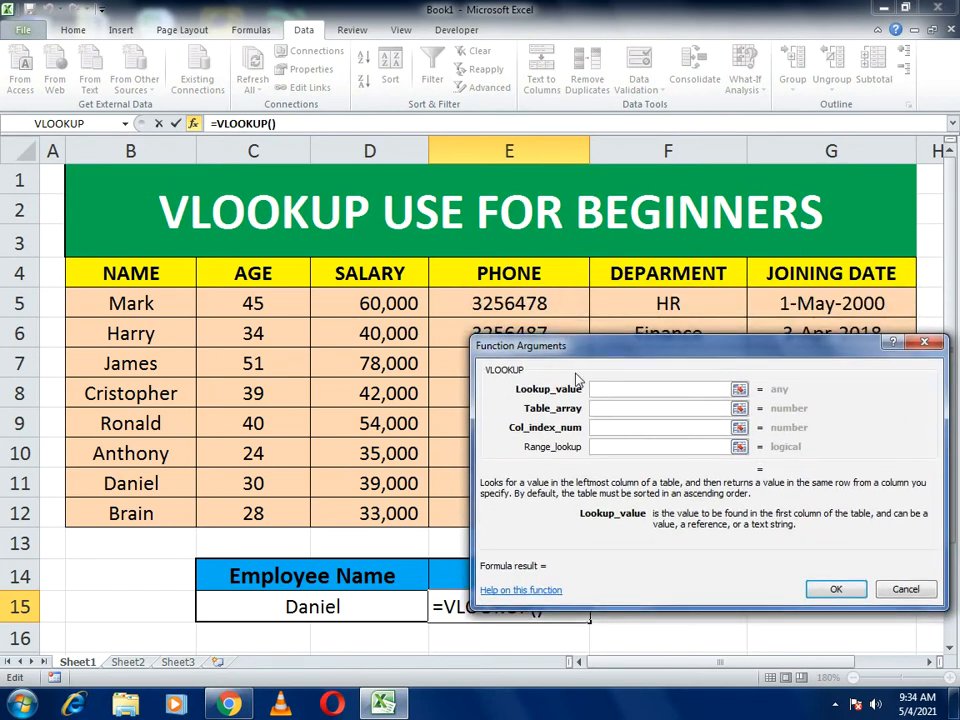
{"action": "left_click_drag", "start_coordinate": [590, 350], "coordinate": [665, 353]}
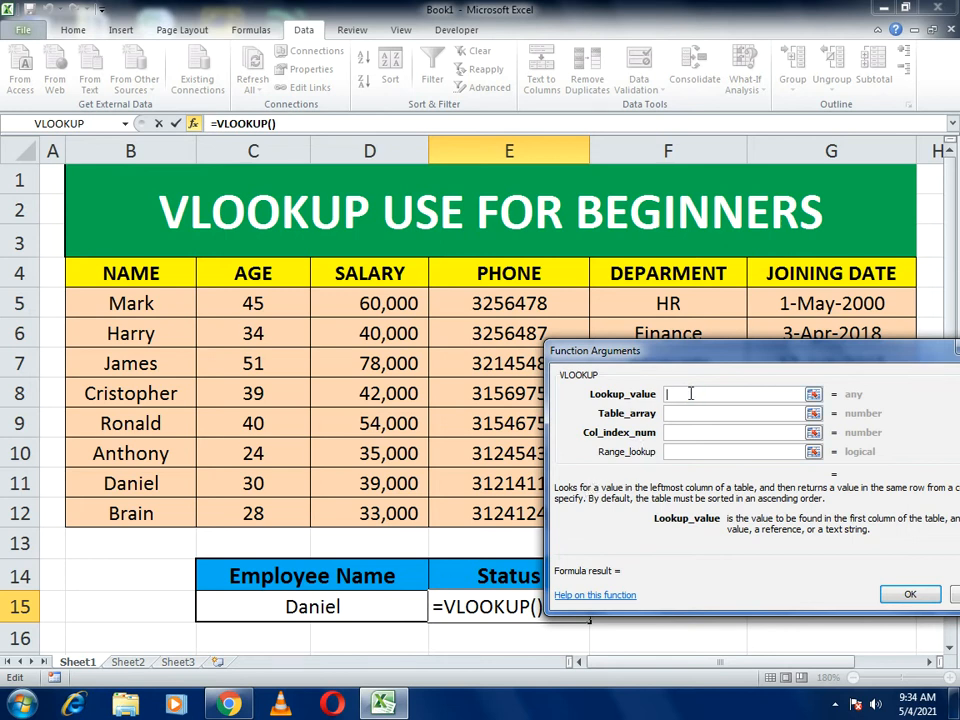
{"action": "left_click", "coordinate": [310, 612]}
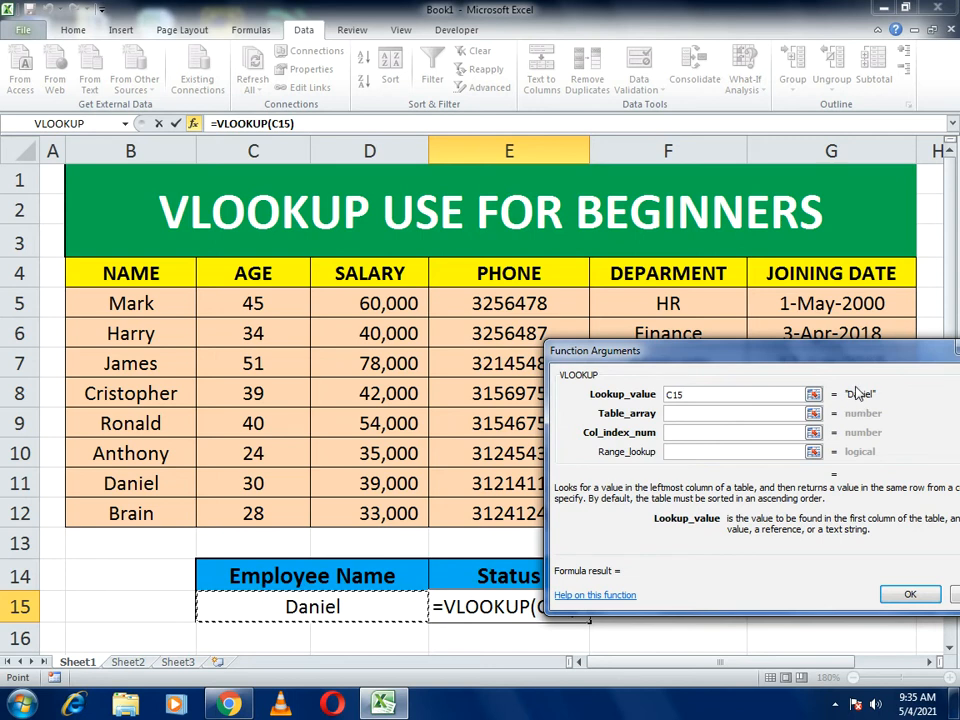
Set the VLOOKUP table array to the employee data in B5:G12
{"action": "left_click", "coordinate": [688, 421]}
{"action": "left_click", "coordinate": [688, 419]}
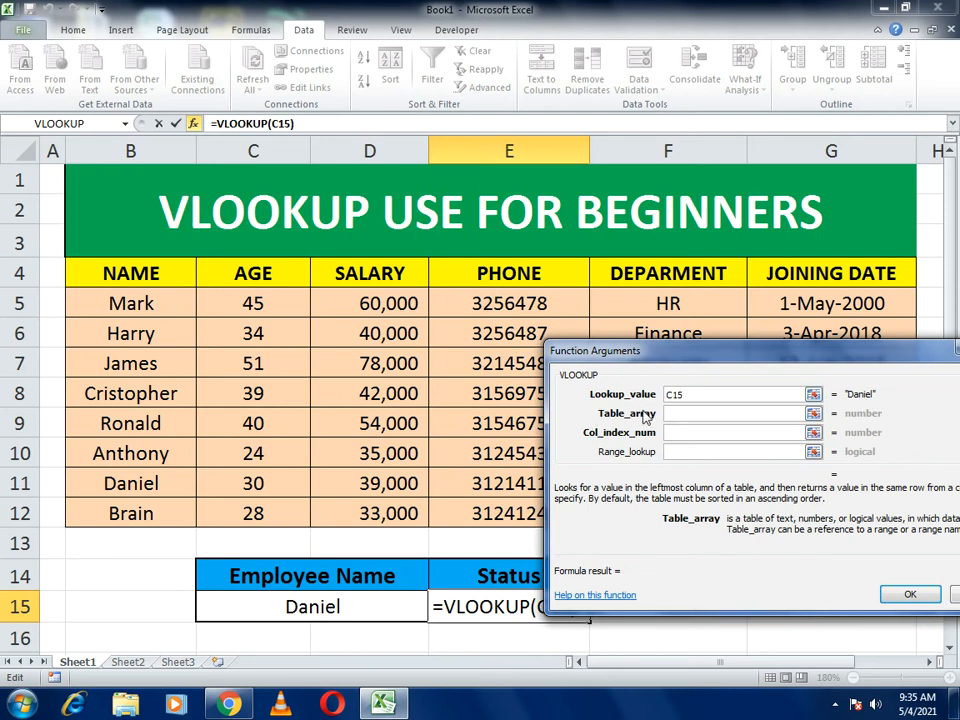
{"action": "left_click_drag", "start_coordinate": [646, 355], "coordinate": [611, 599]}
{"action": "left_click_drag", "start_coordinate": [126, 298], "coordinate": [800, 513]}
{"action": "left_click_drag", "start_coordinate": [783, 598], "coordinate": [692, 323]}
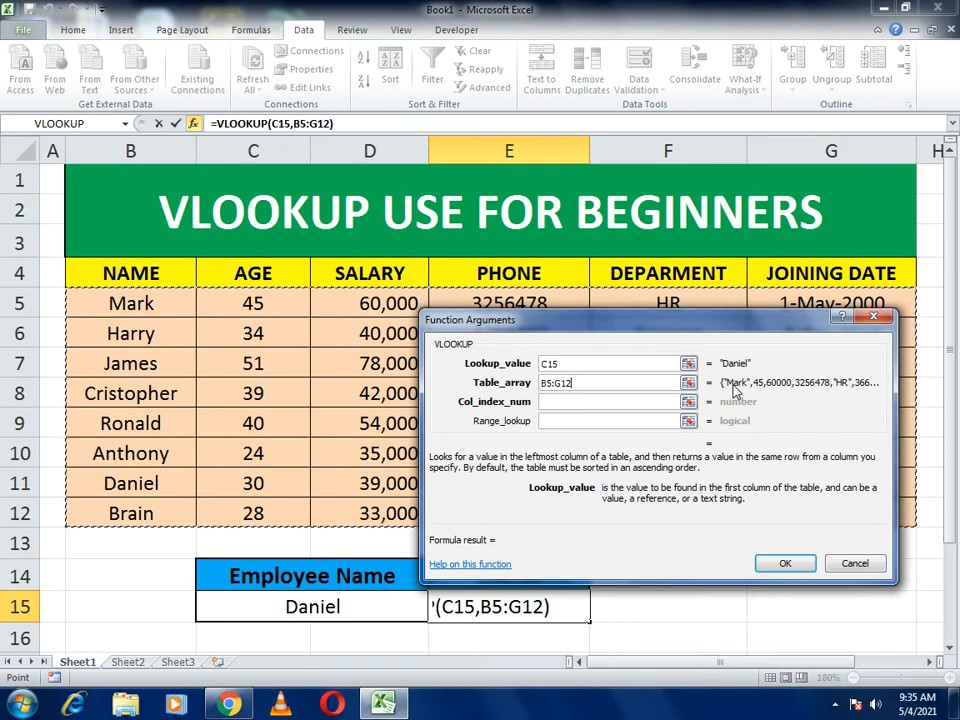
Set the VLOOKUP column index to 2 and range lookup to 0, and enter the formula in E15
{"action": "left_click", "coordinate": [605, 405]}
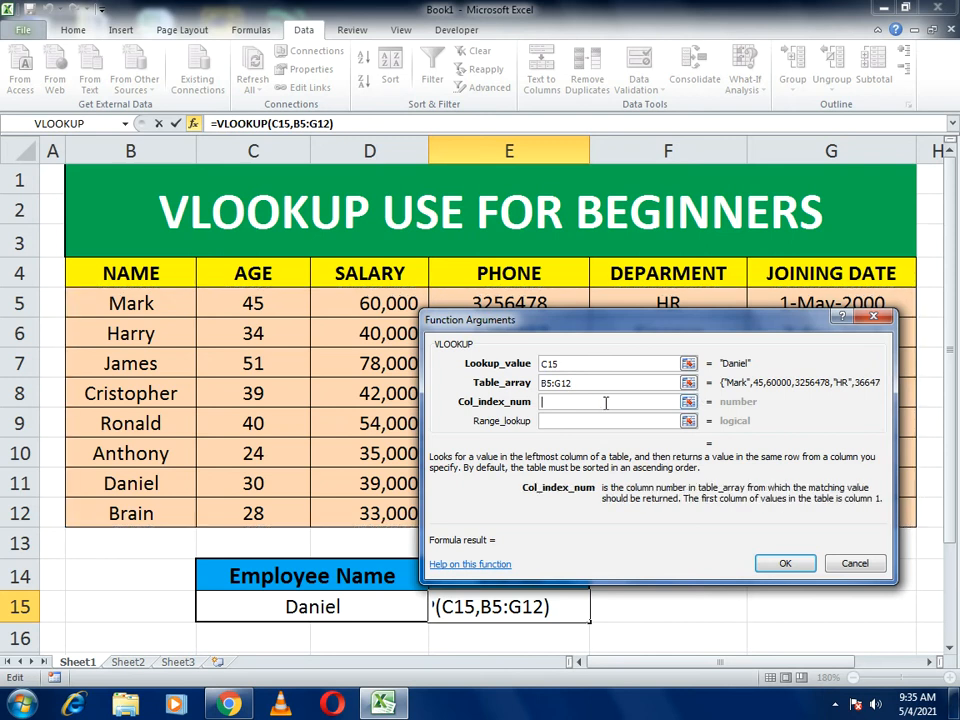
{"action": "left_click_drag", "start_coordinate": [590, 325], "coordinate": [678, 366]}
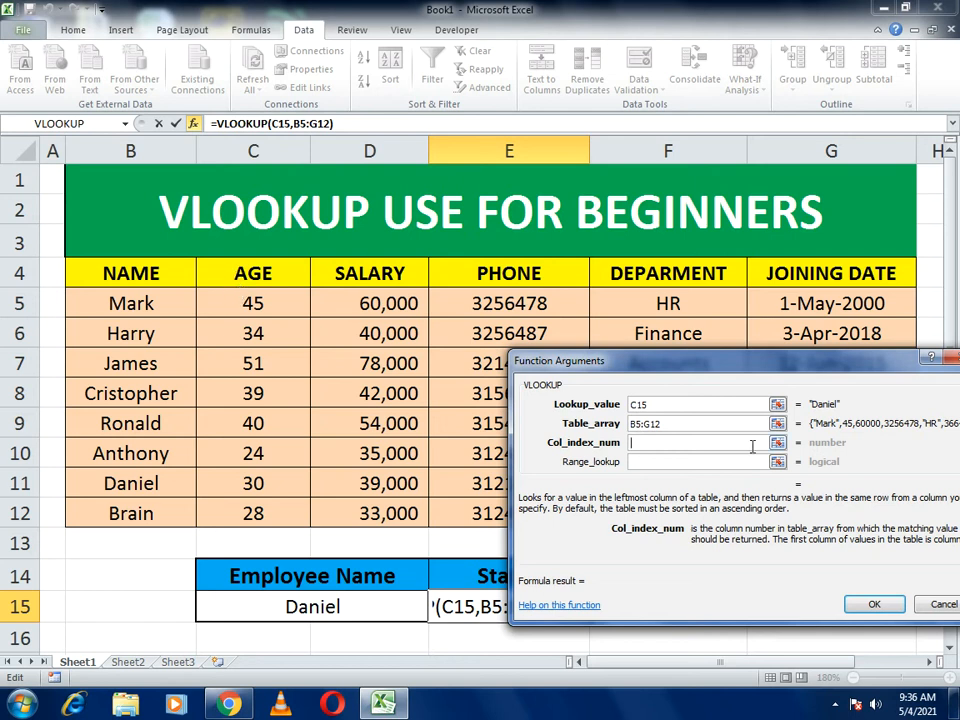
{"action": "type", "text": "2"}
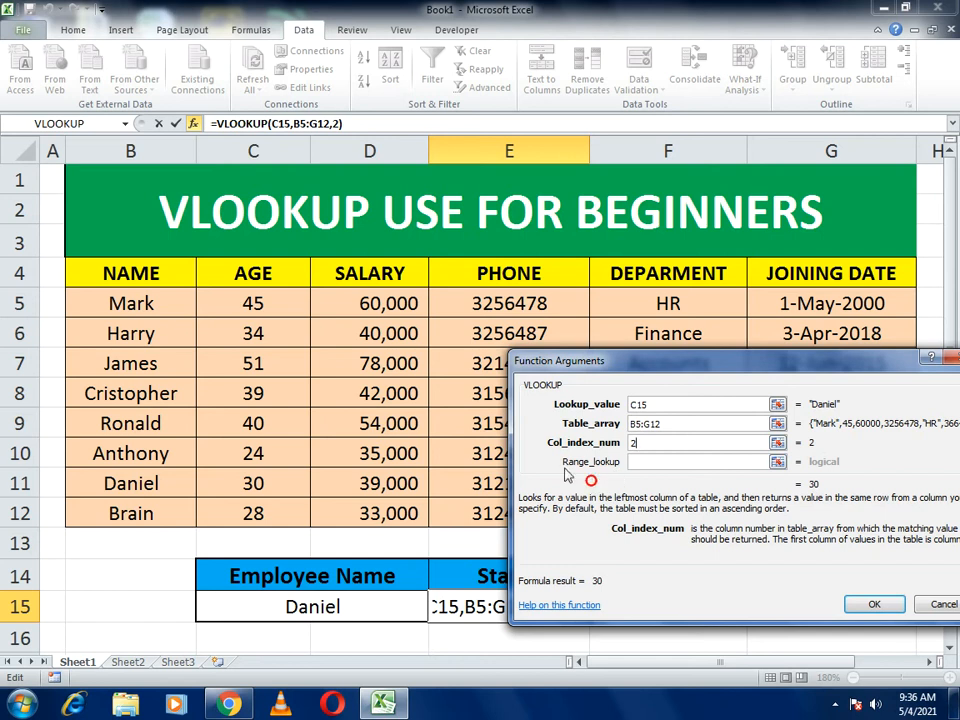
{"action": "left_click", "coordinate": [636, 462]}
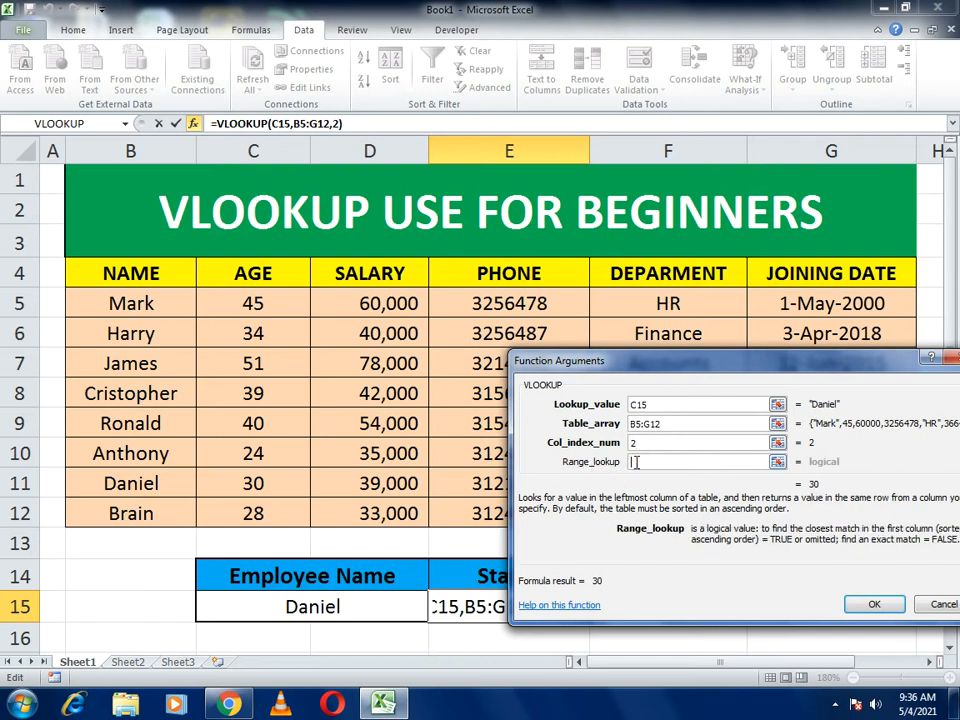
{"action": "type", "text": "0"}
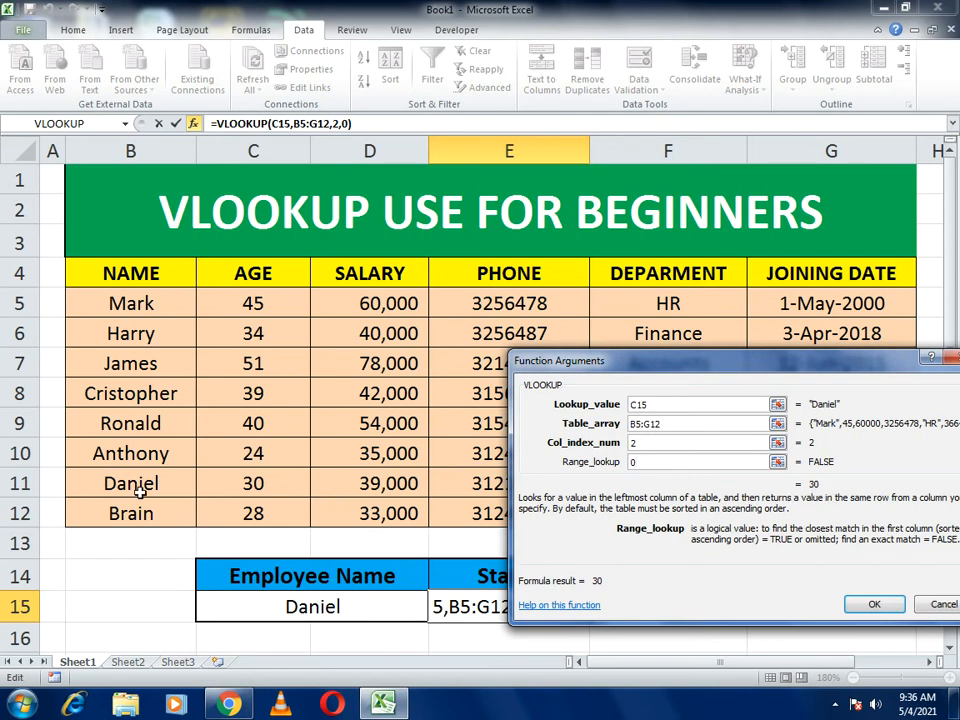
{"action": "left_click", "coordinate": [875, 605]}
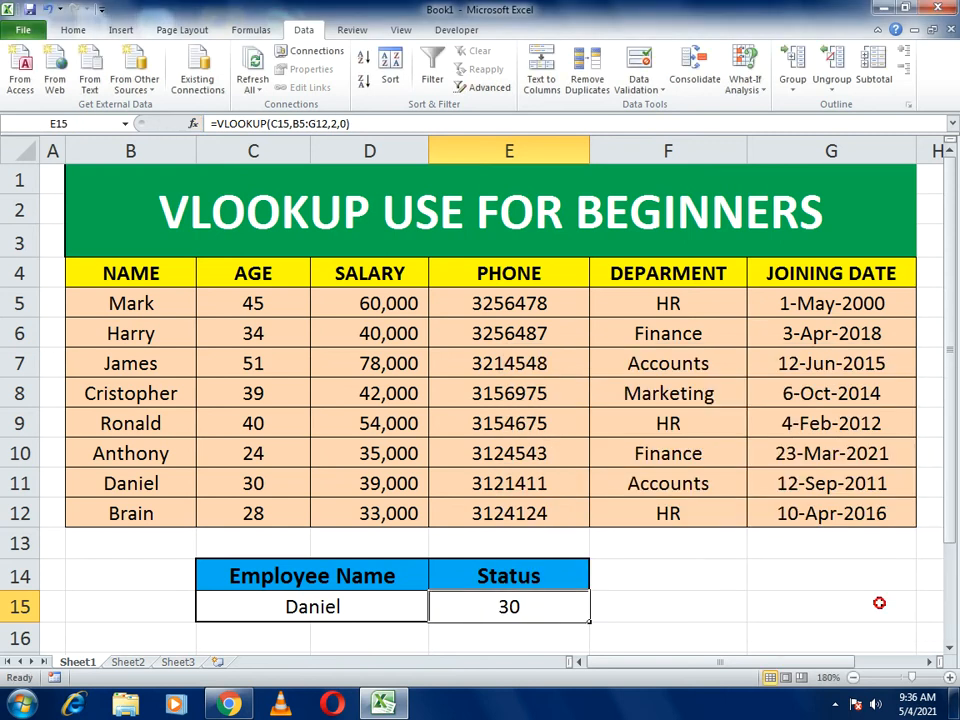
Test the age lookup by choosing the employee name from B9 and the one from B6 in the C15 list
{"action": "left_click", "coordinate": [368, 610]}
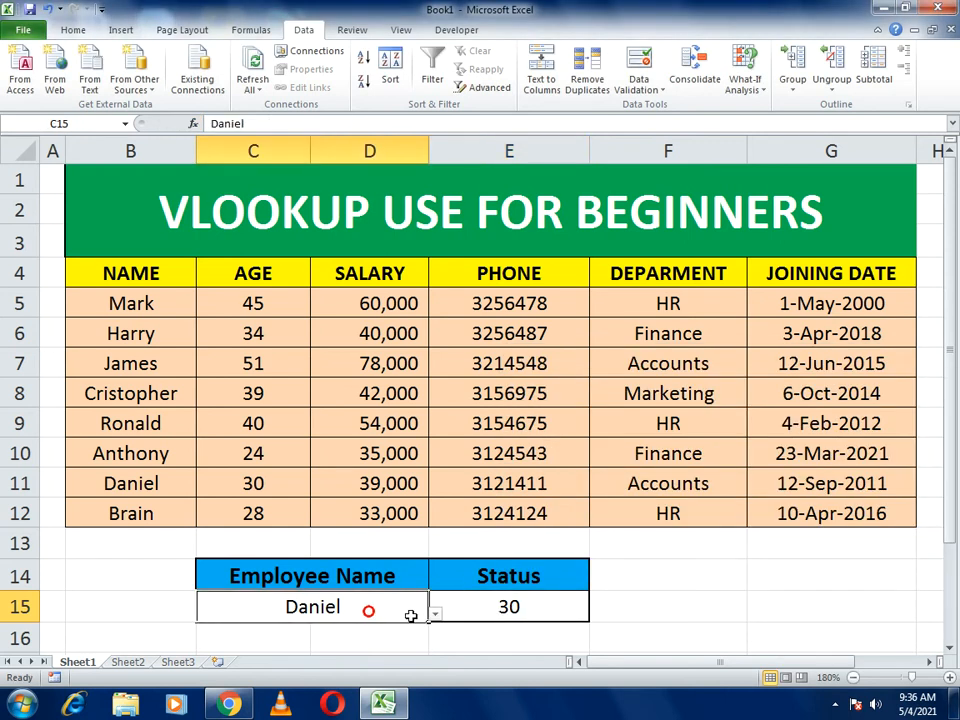
{"action": "left_click", "coordinate": [436, 613]}
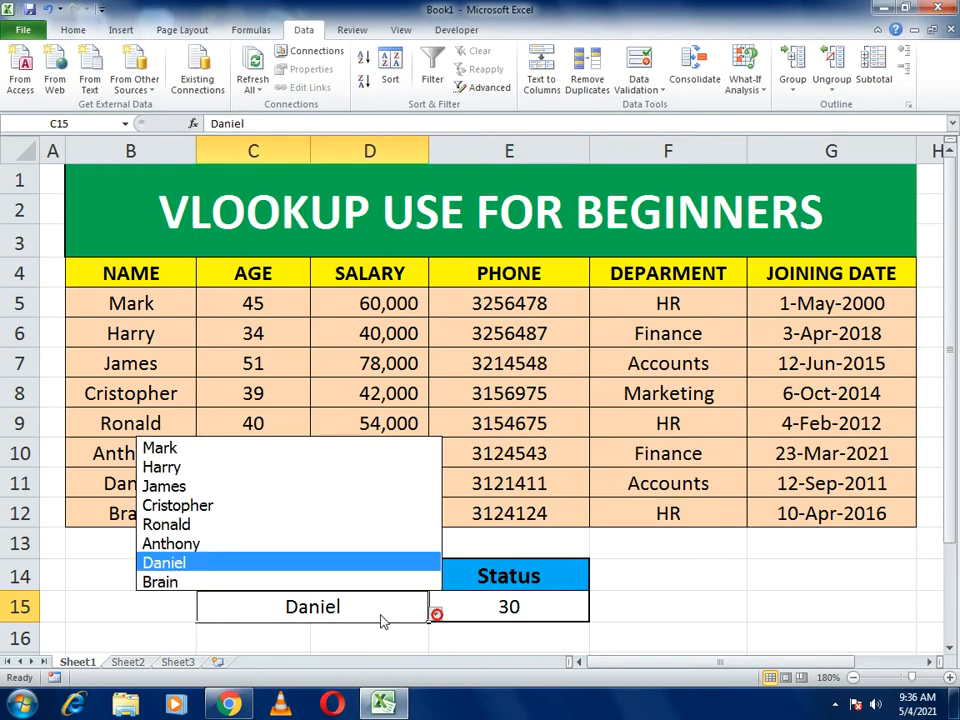
{"action": "left_click", "coordinate": [242, 535]}
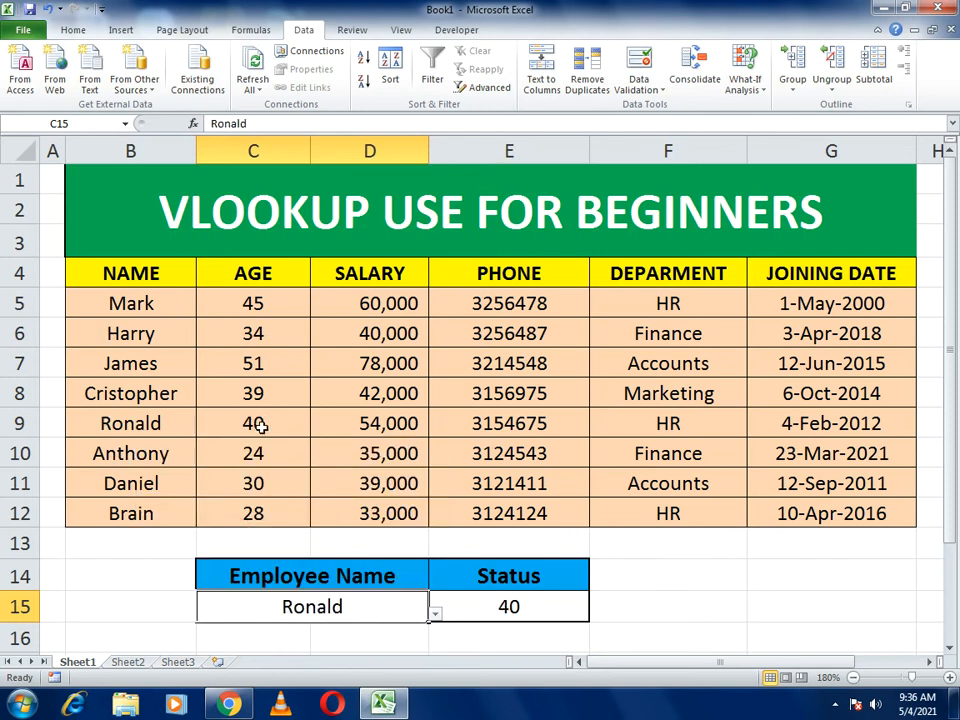
{"action": "left_click", "coordinate": [435, 614]}
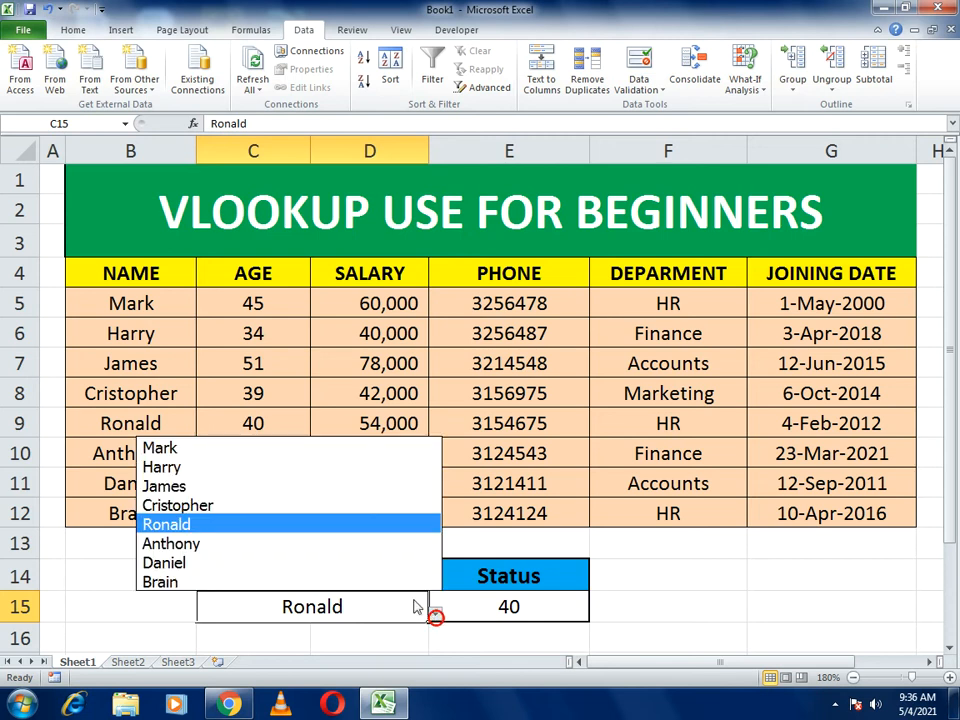
{"action": "left_click", "coordinate": [340, 467]}
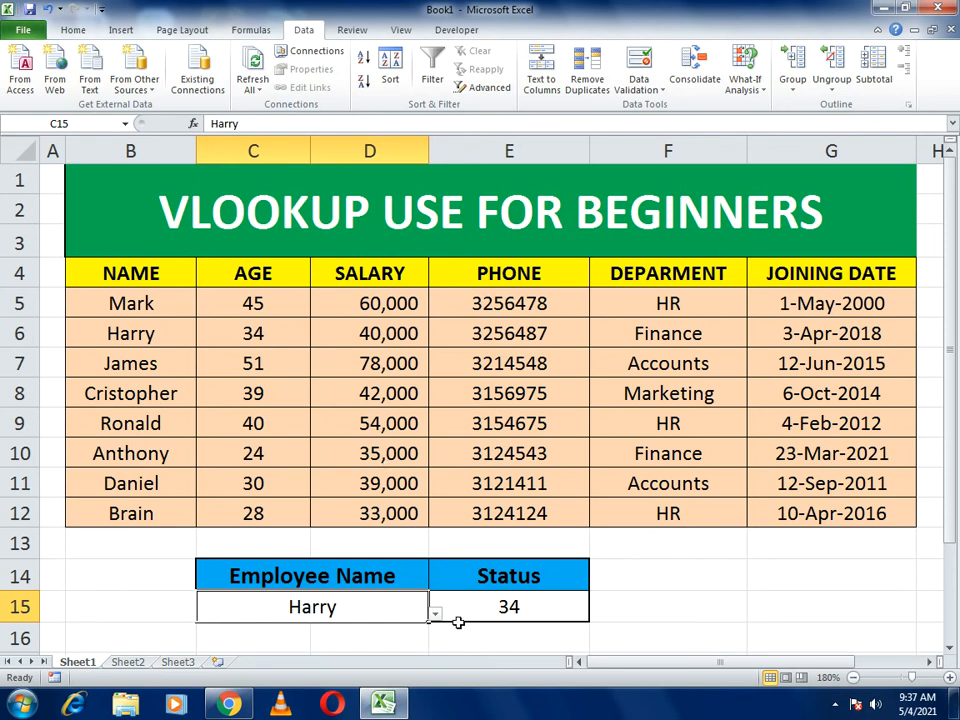
Change the column index of the VLOOKUP formula in E15 to 3 to return the salary
{"action": "left_click", "coordinate": [470, 608]}
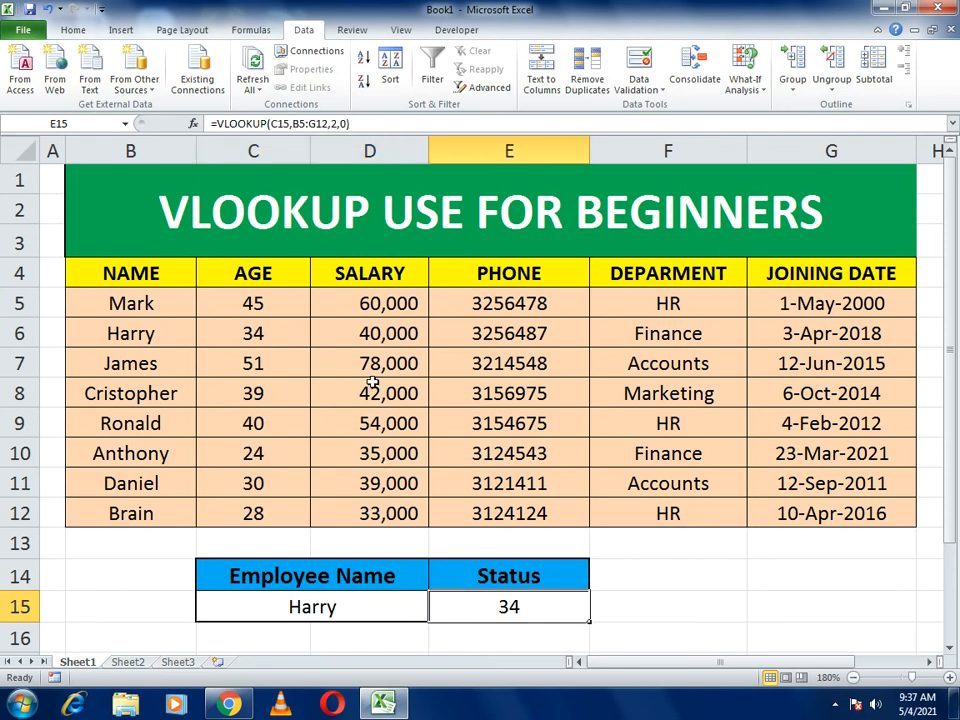
{"action": "left_click", "coordinate": [194, 124]}
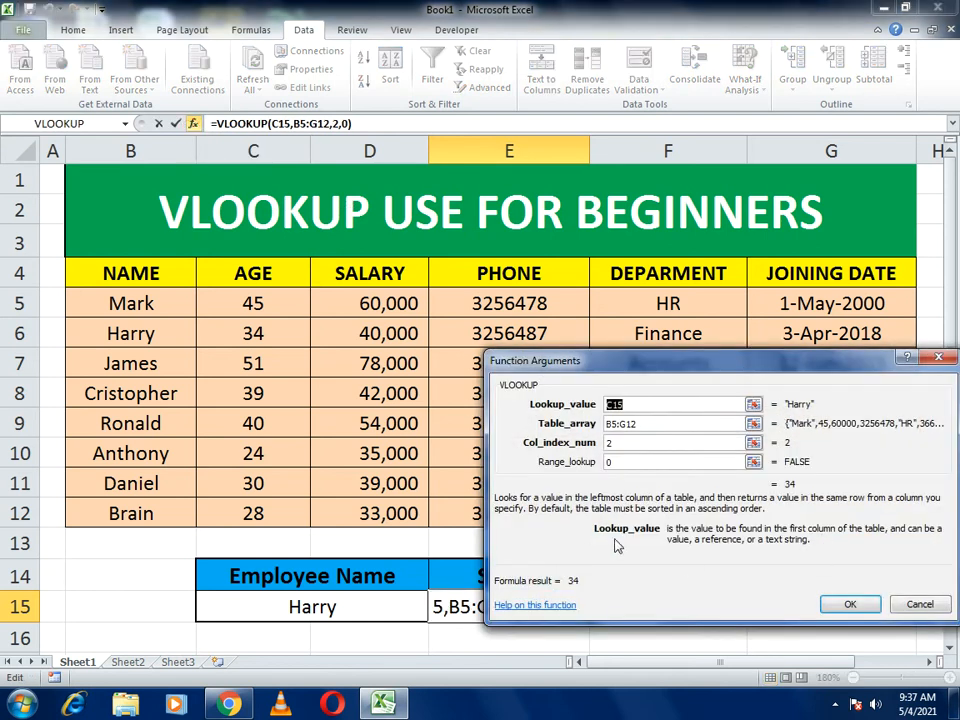
{"action": "left_click_drag", "start_coordinate": [680, 368], "coordinate": [760, 370]}
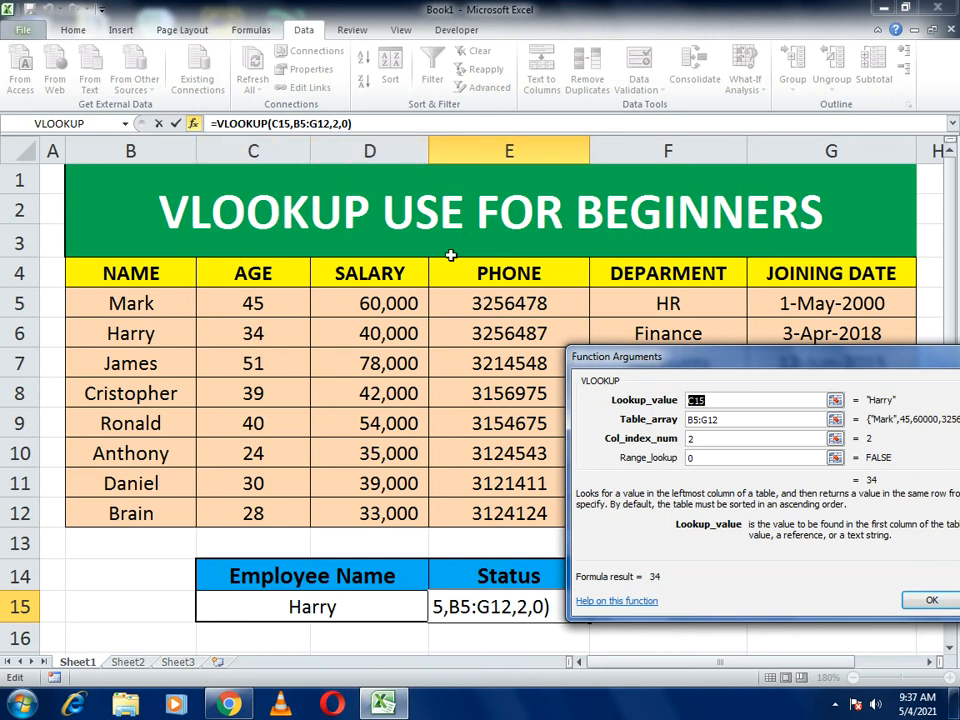
{"action": "double_click", "coordinate": [716, 437]}
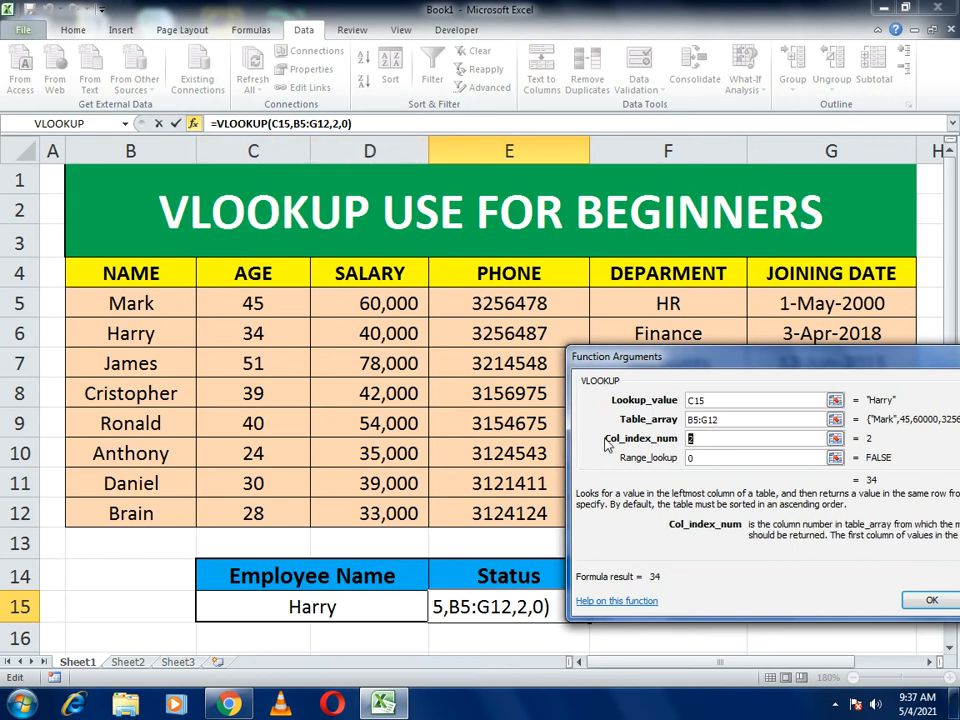
{"action": "type", "text": "3"}
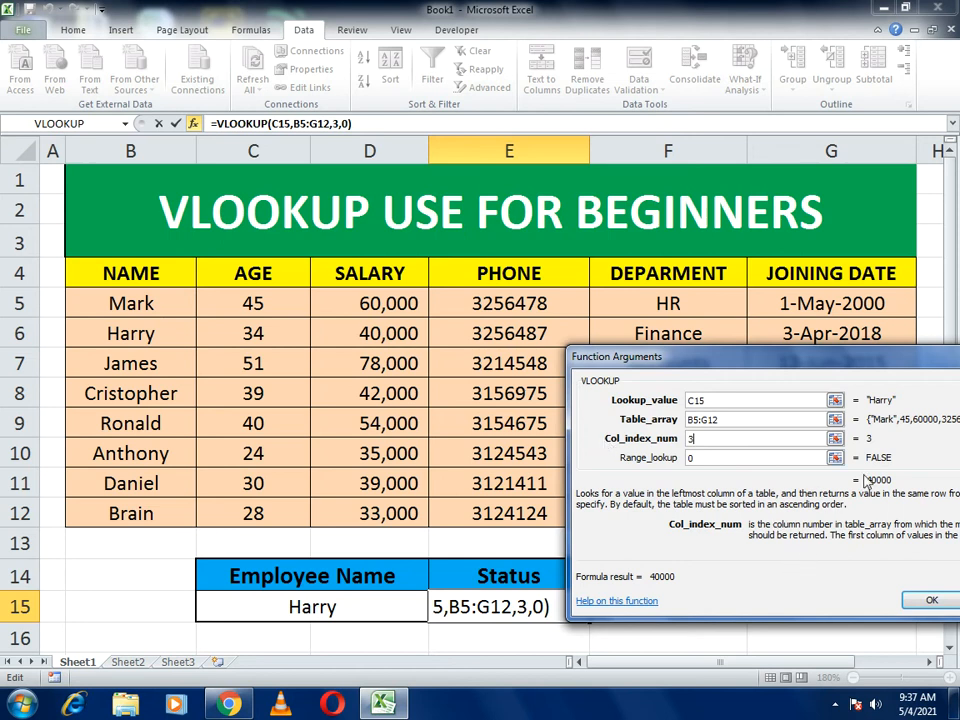
{"action": "left_click", "coordinate": [931, 600]}
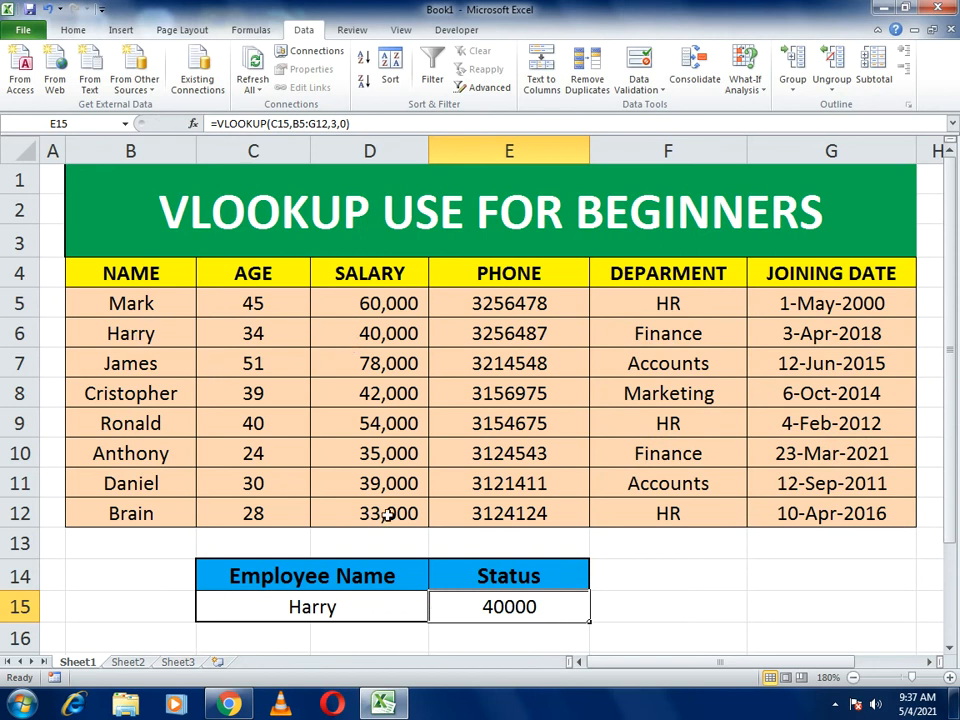
Test the salary lookup by choosing the employee name from B12 in the C15 list, and select Status cell E15
{"action": "left_click", "coordinate": [372, 600]}
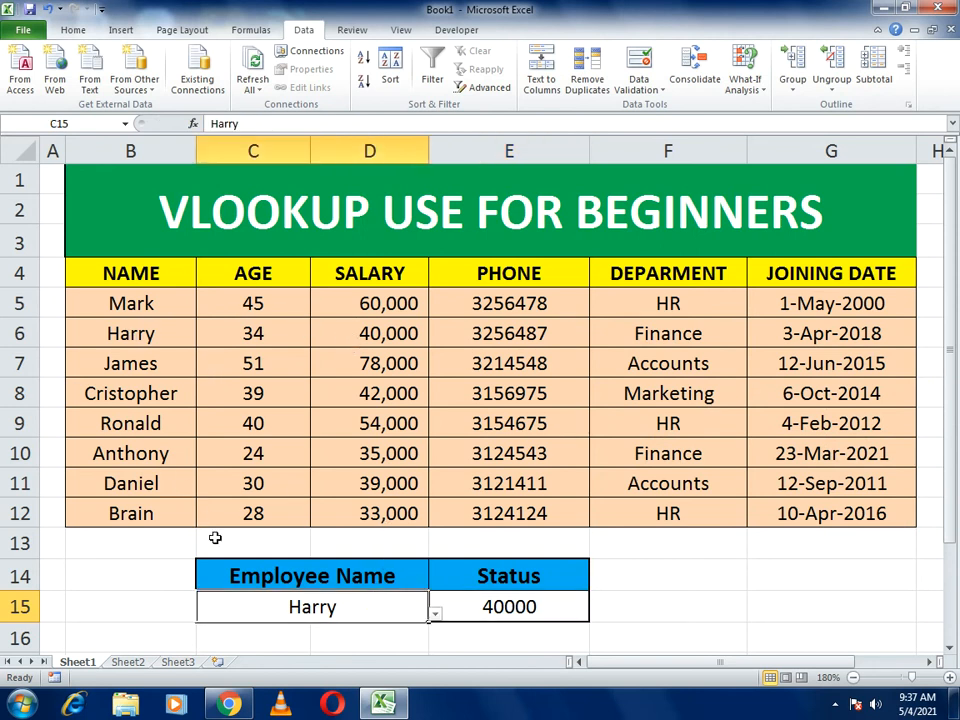
{"action": "left_click", "coordinate": [437, 617]}
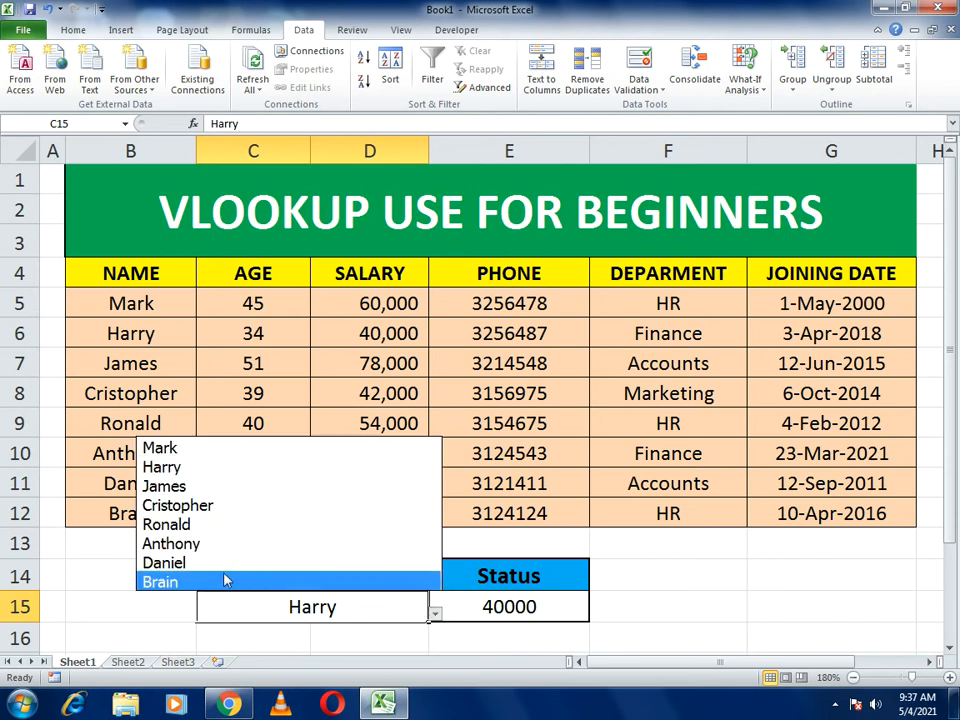
{"action": "left_click", "coordinate": [165, 582]}
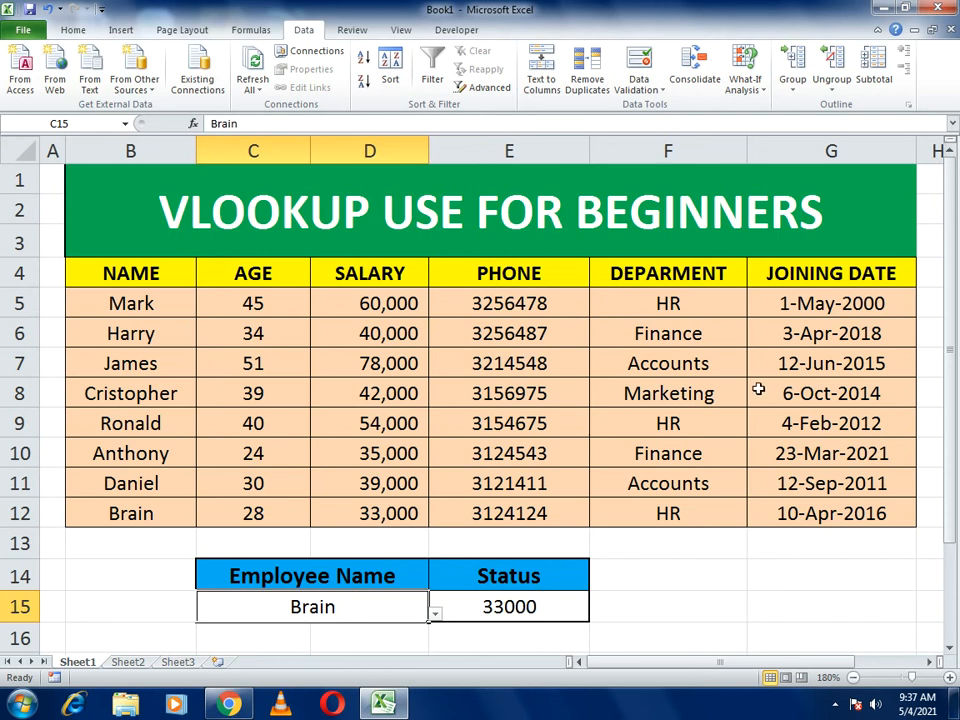
{"action": "left_click", "coordinate": [549, 600]}
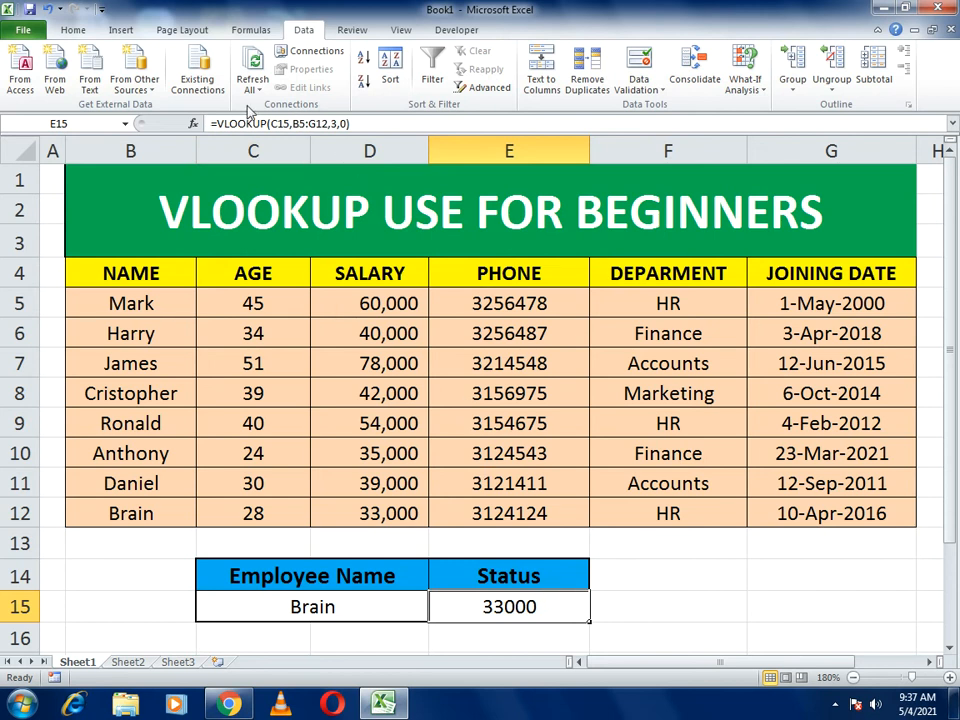
Change the column index of the VLOOKUP formula in E15 to 6 to return the joining date
{"action": "left_click", "coordinate": [193, 122]}
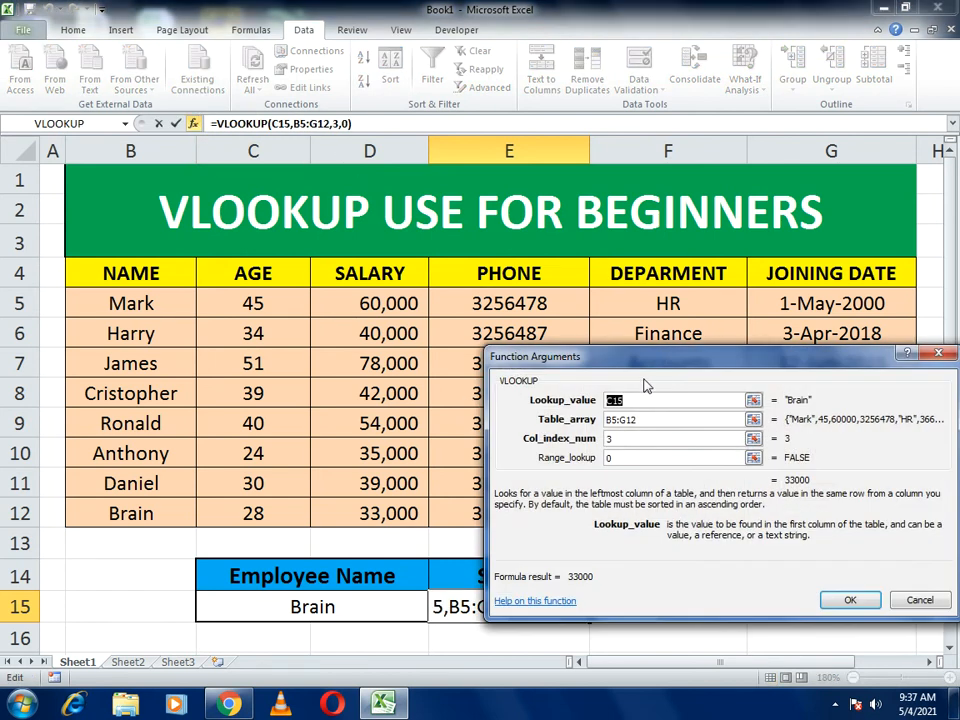
{"action": "left_click_drag", "start_coordinate": [615, 370], "coordinate": [618, 386]}
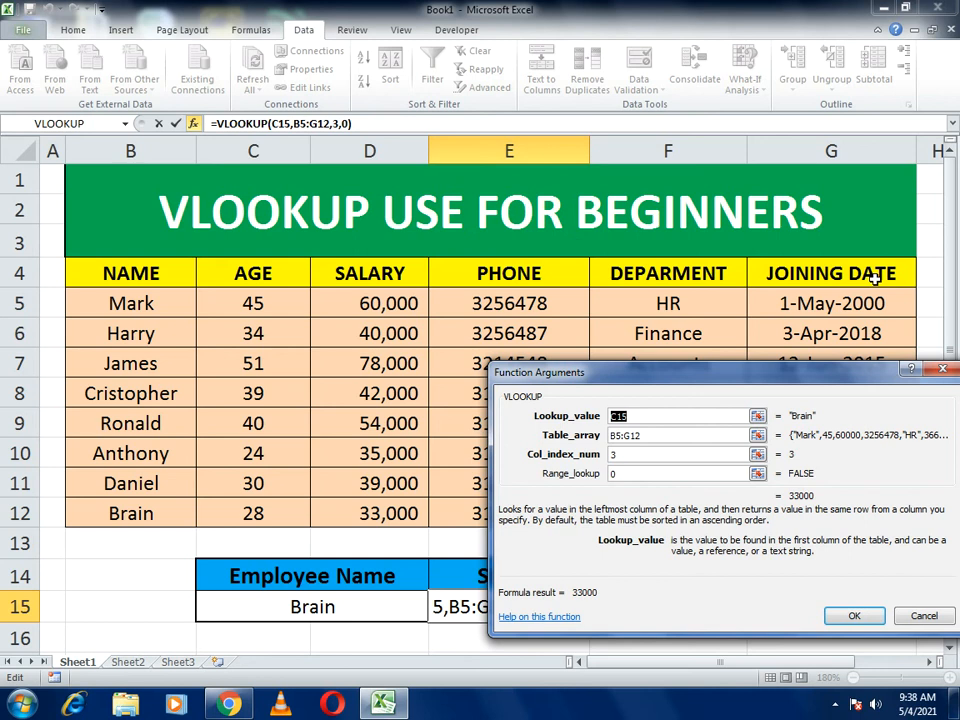
{"action": "left_click", "coordinate": [636, 454]}
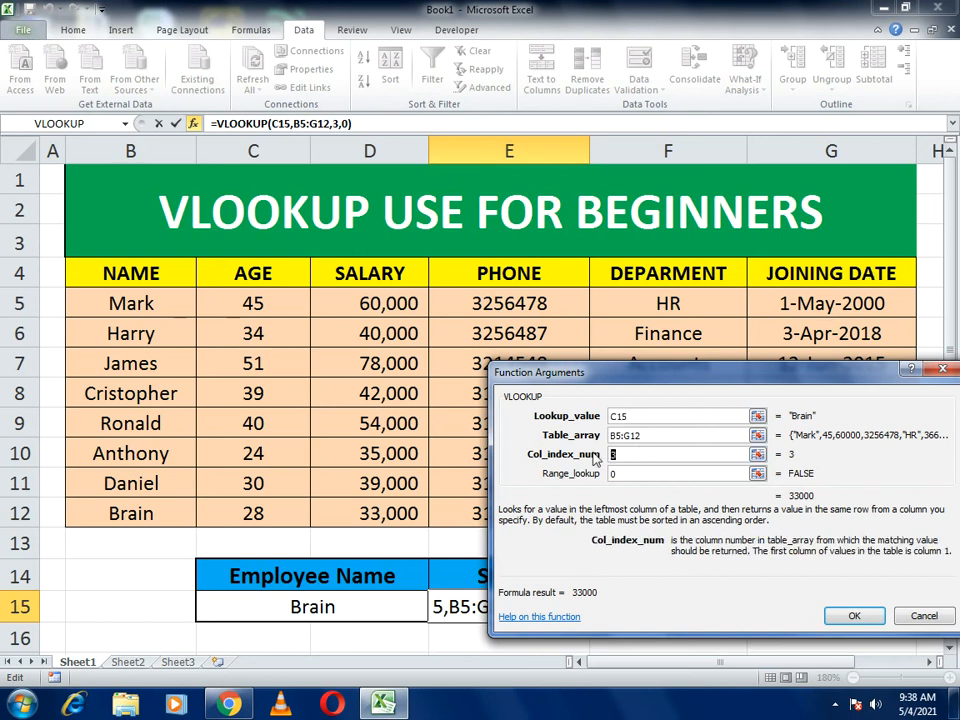
{"action": "type", "text": "6"}
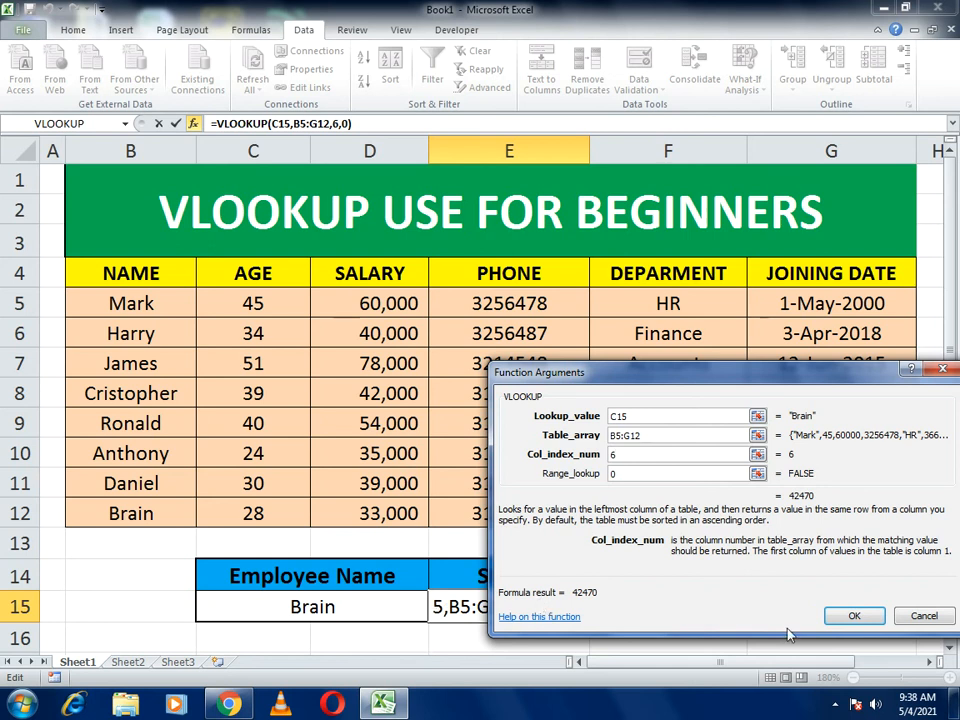
{"action": "left_click", "coordinate": [866, 616]}
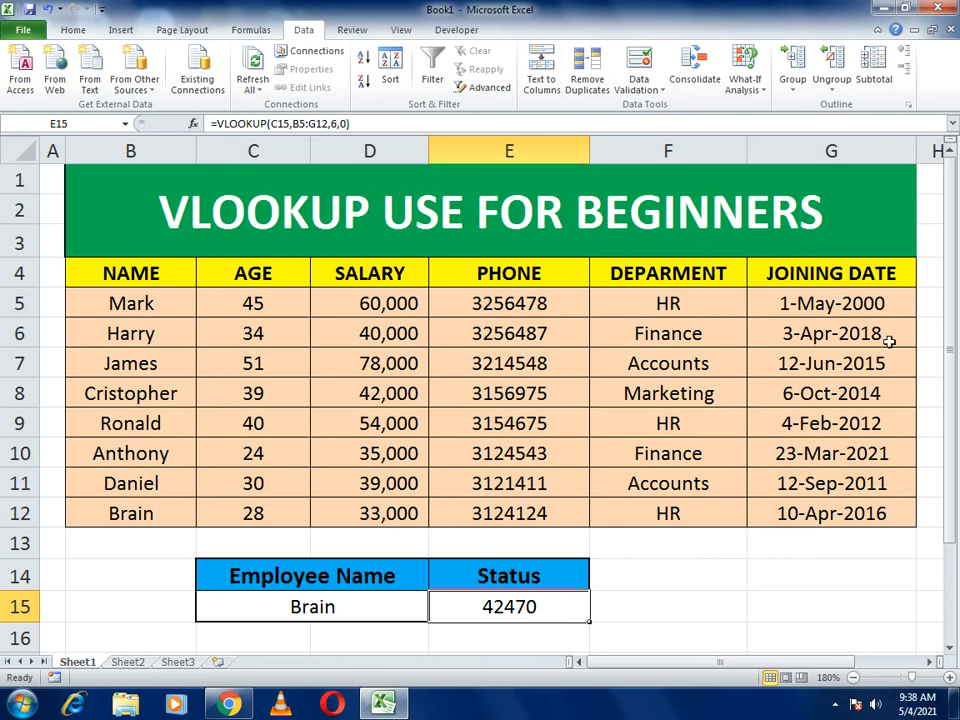
Apply the Short Date number format to the lookup result in E15
{"action": "left_click", "coordinate": [78, 31]}
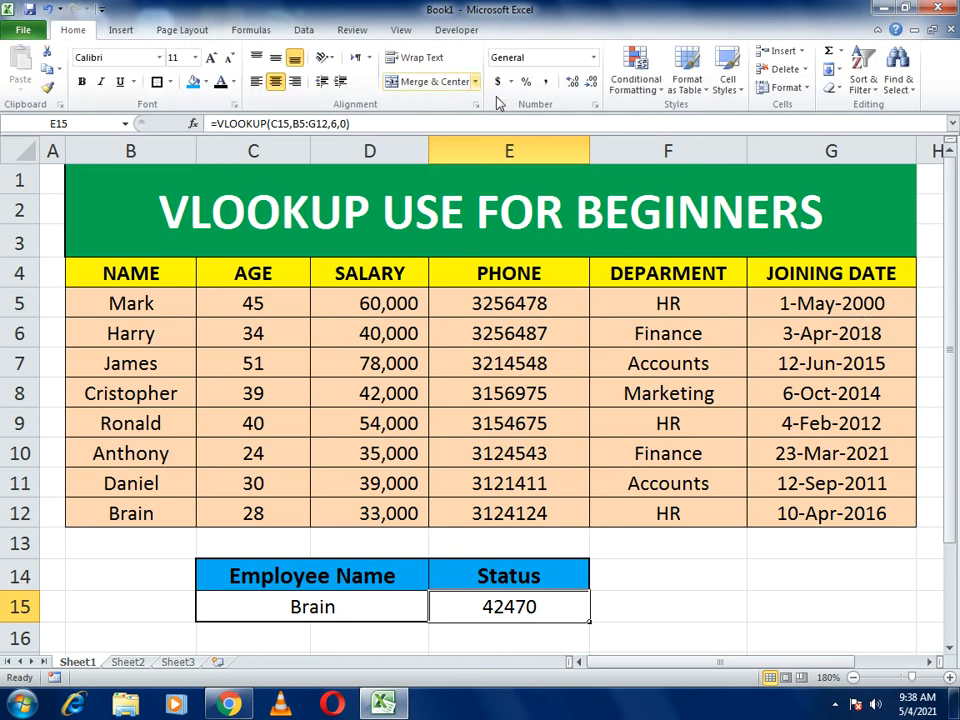
{"action": "left_click", "coordinate": [592, 66]}
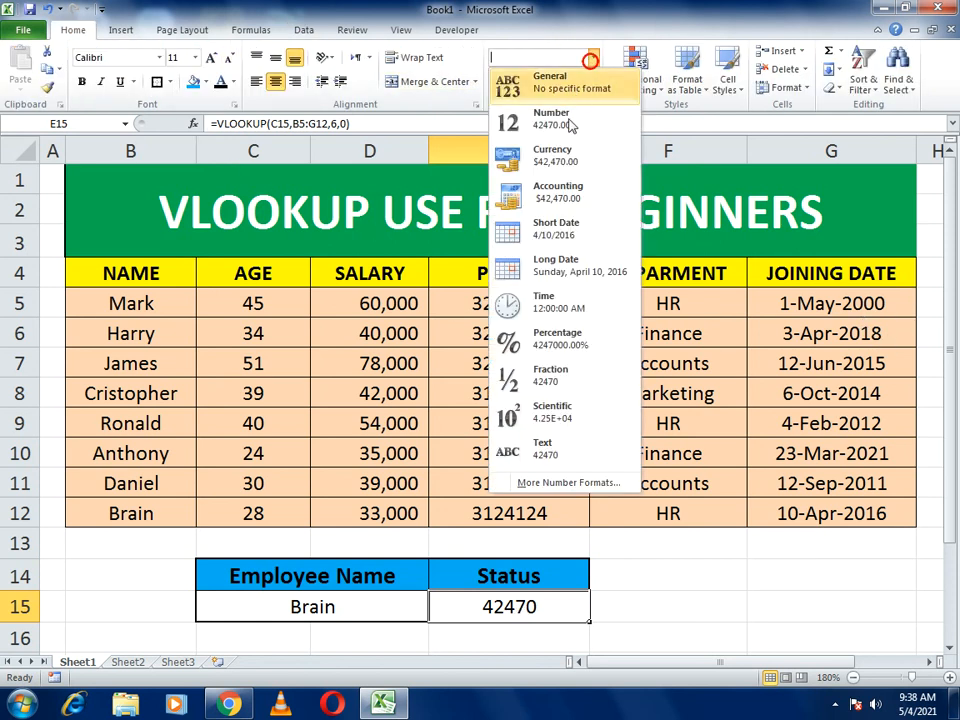
{"action": "left_click", "coordinate": [553, 229]}
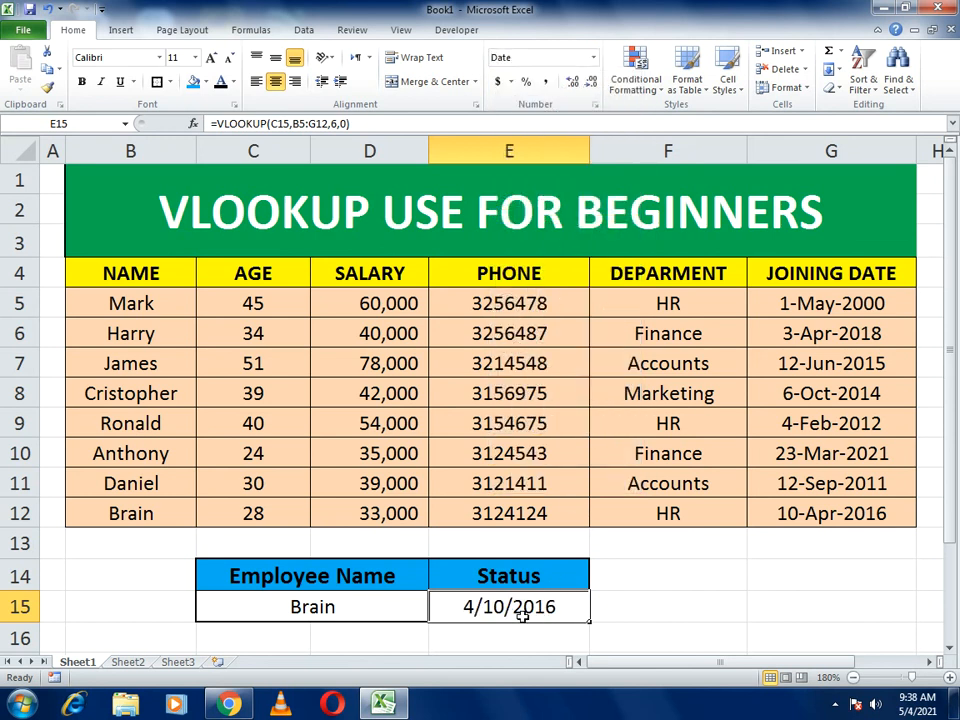
{"action": "left_click", "coordinate": [690, 615]}
Open the function arguments of the VLOOKUP formula in E15 and reposition the dialog to review them
{"action": "left_click", "coordinate": [497, 614]}
{"action": "left_click", "coordinate": [193, 123]}
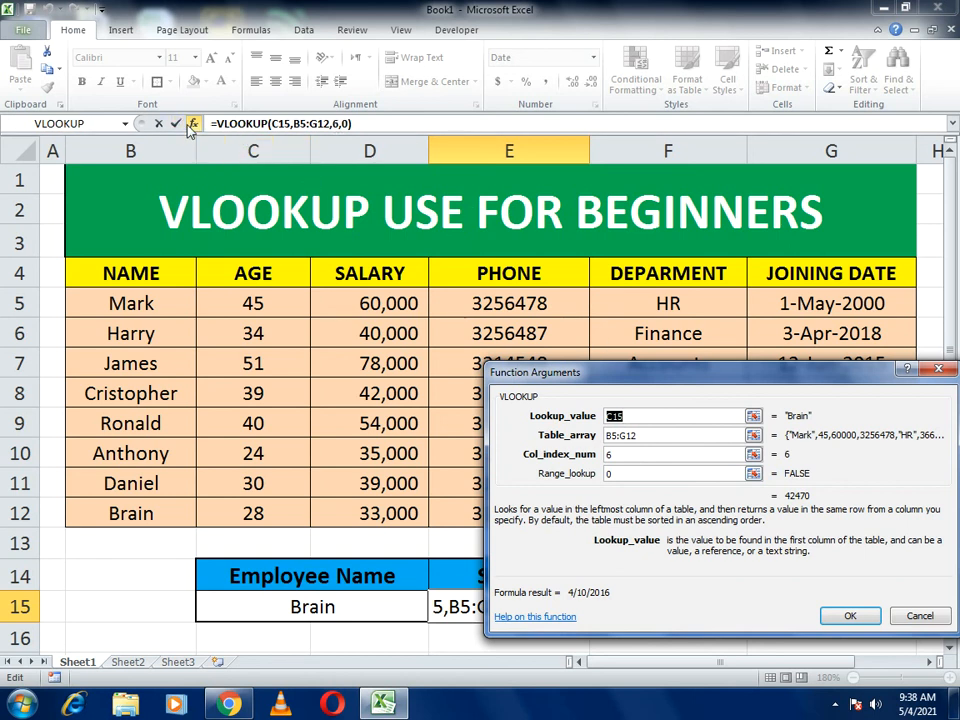
{"action": "left_click_drag", "start_coordinate": [566, 372], "coordinate": [574, 372]}
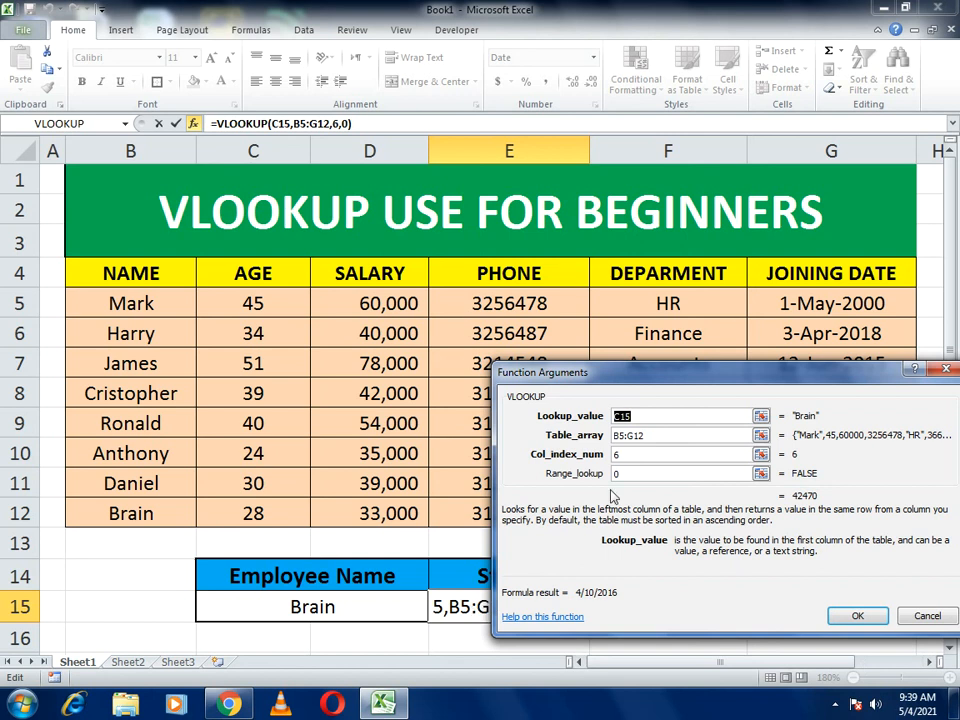
{"action": "left_click_drag", "start_coordinate": [640, 380], "coordinate": [582, 402]}
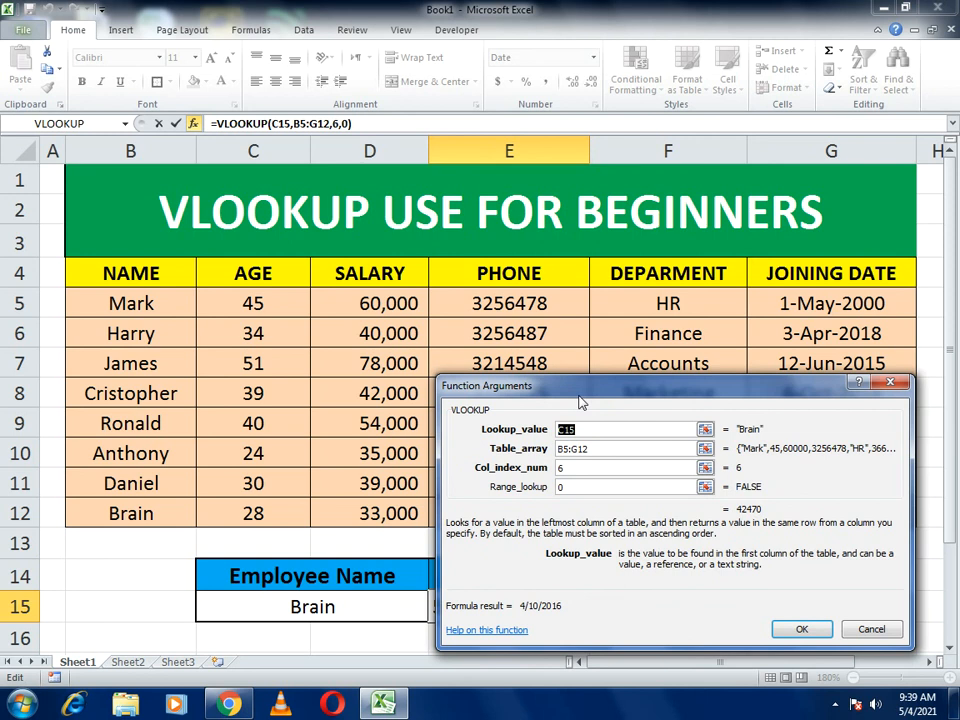